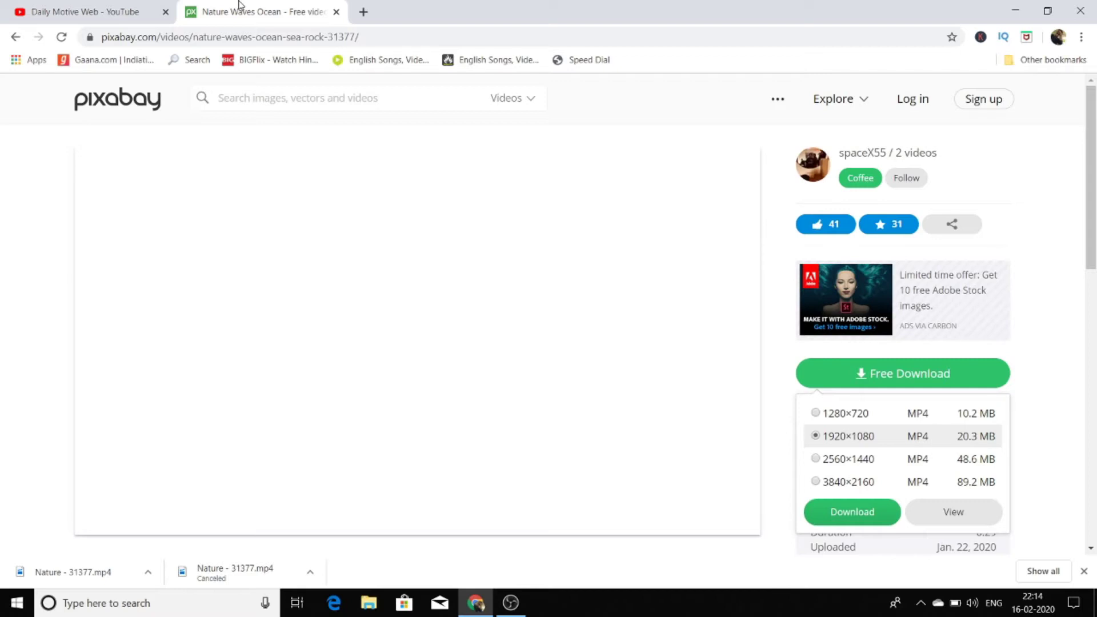
Open the Google homepage in a new browser tab.
click(362, 12)
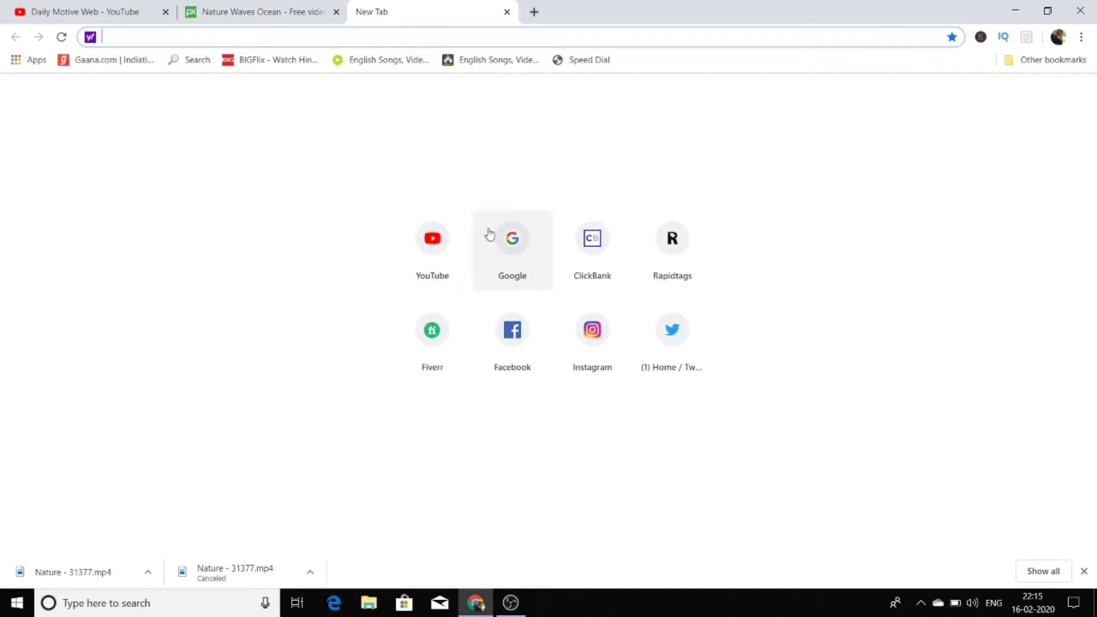
click(503, 238)
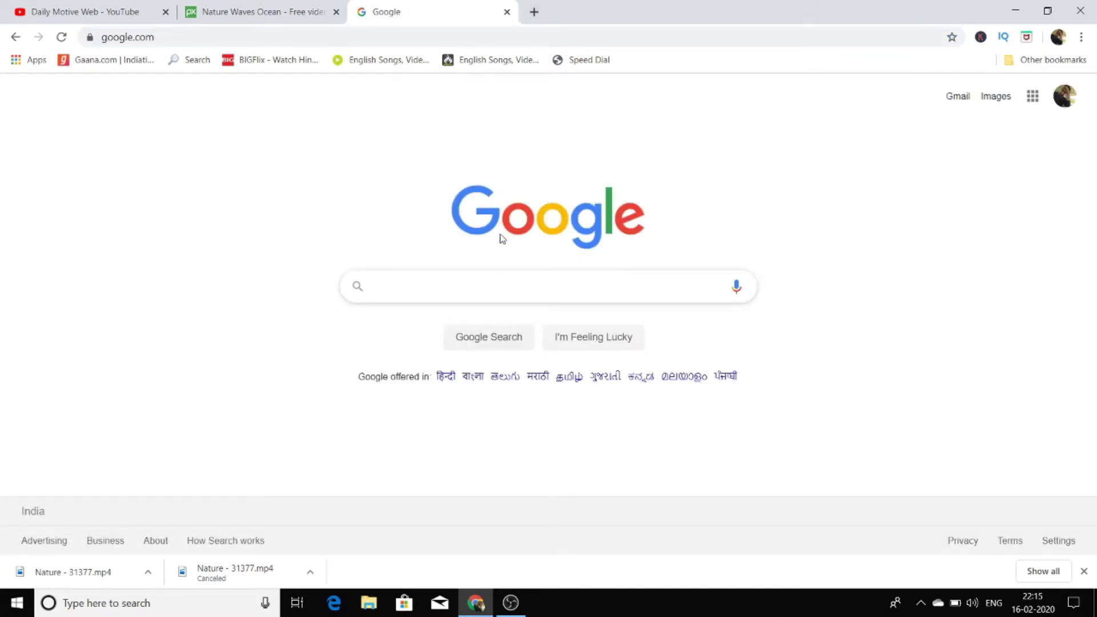
click(66, 9)
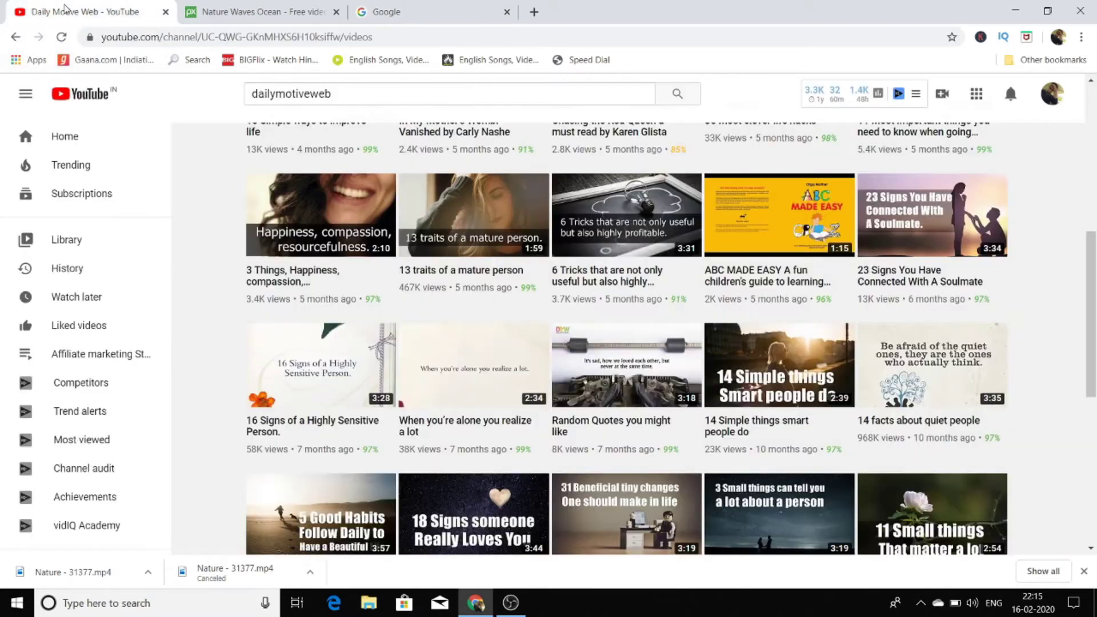
click(415, 7)
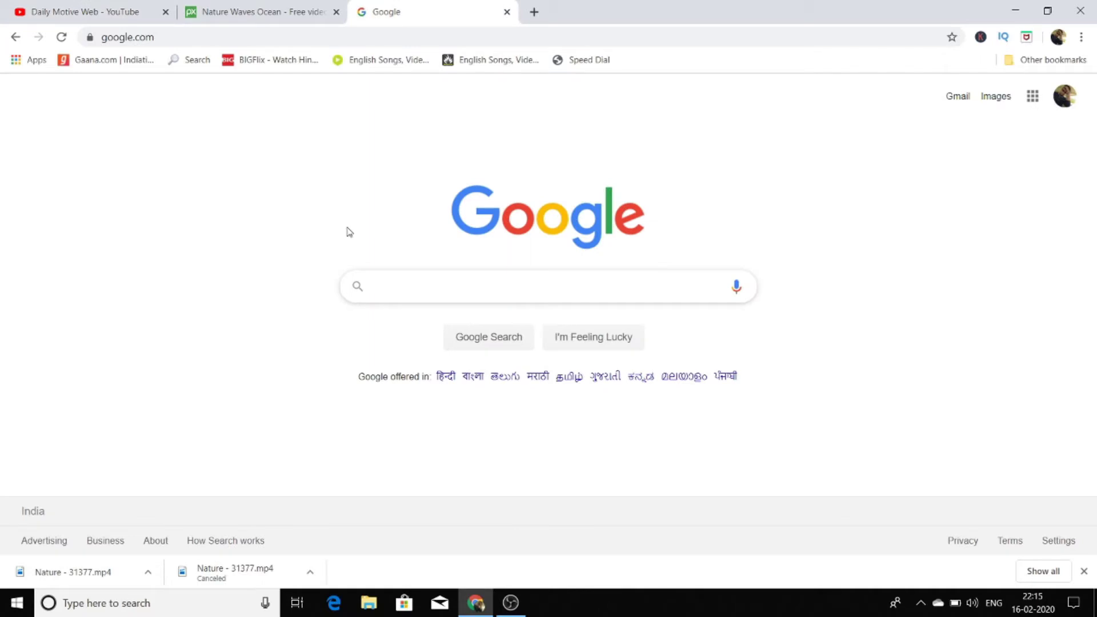
text(d)
key(BackSpace)
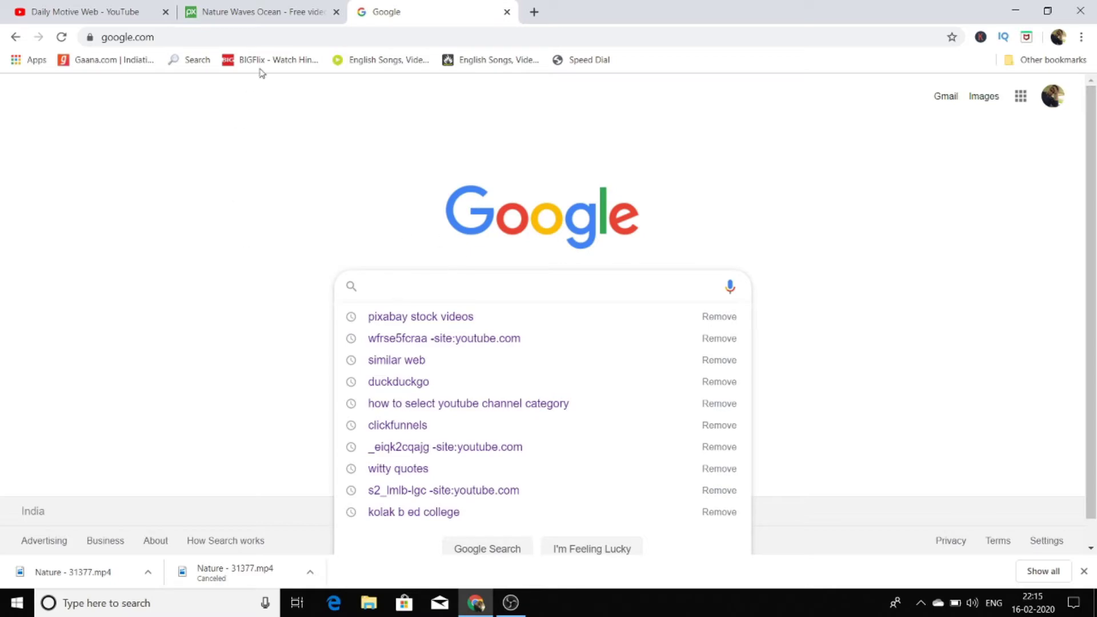
click(115, 8)
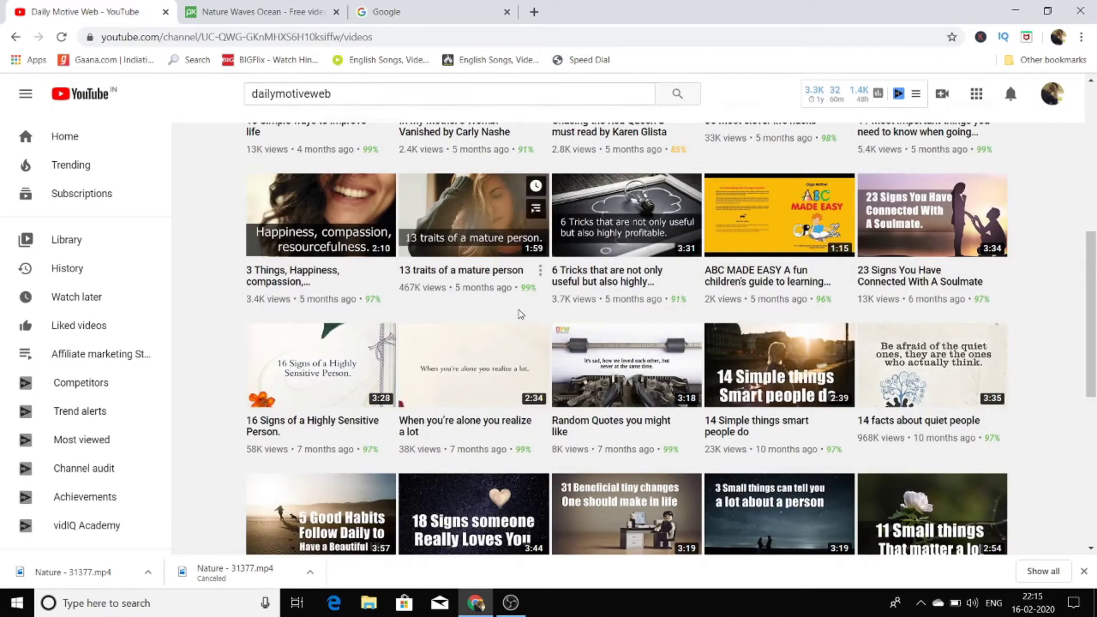
scroll(521, 316, down, 1)
scroll(521, 316, up, 4)
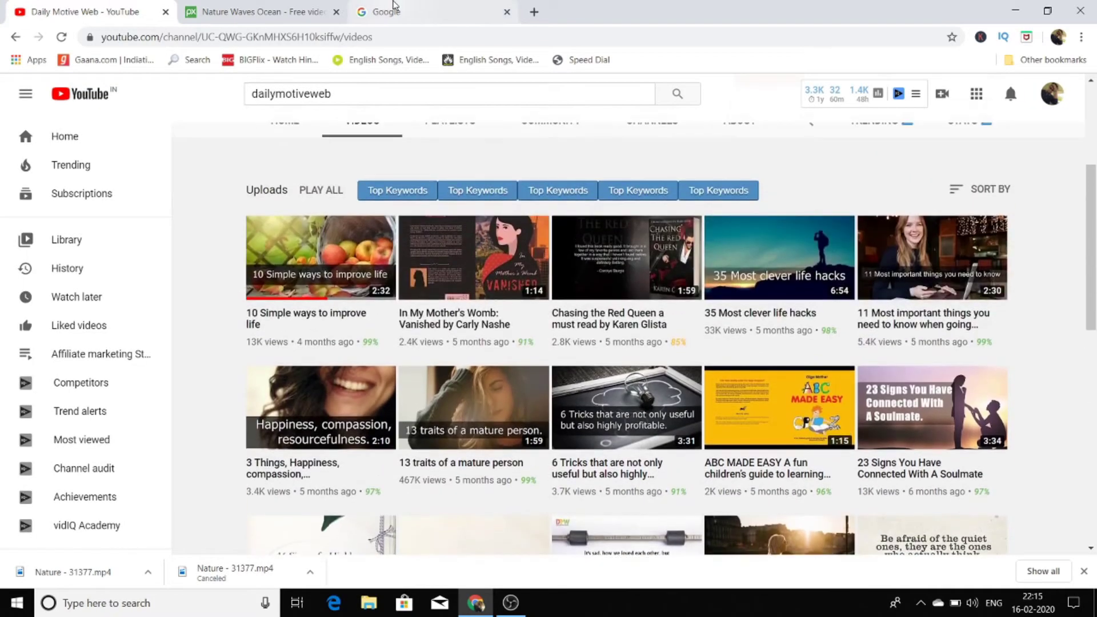
click(393, 8)
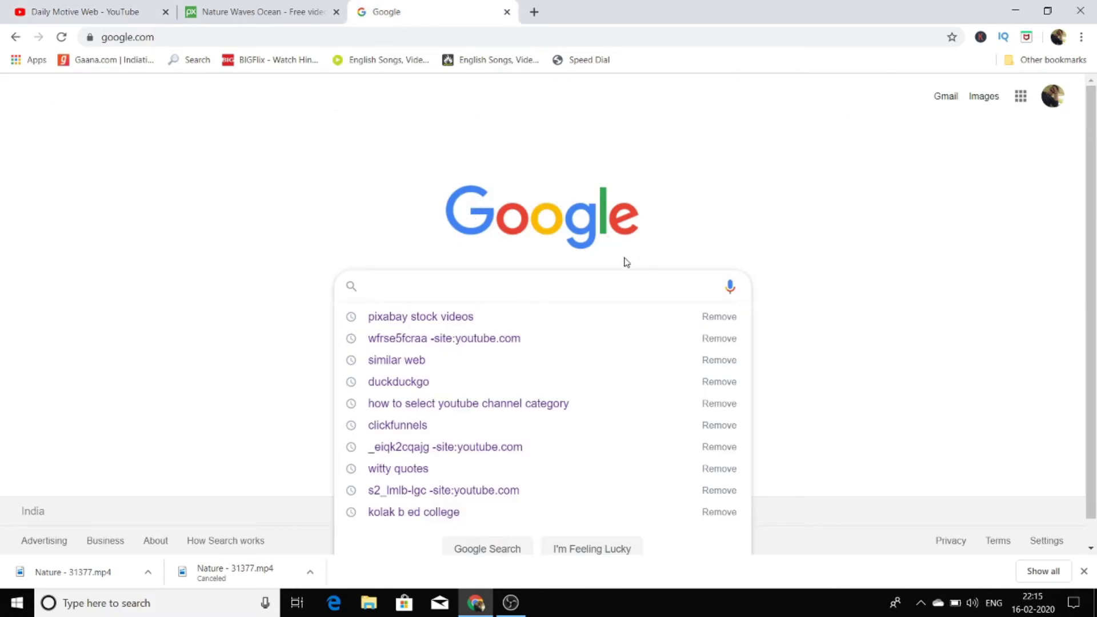
Search Google for openshot and open the official OpenShot Video Editor website.
text(opensh)
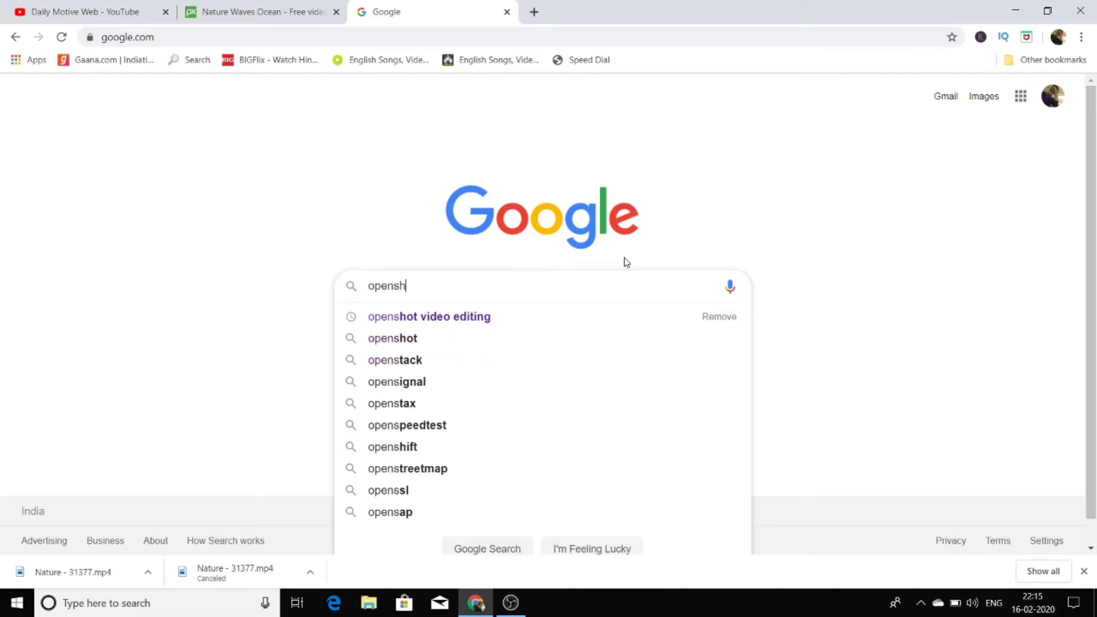
text(ot)
key(Return)
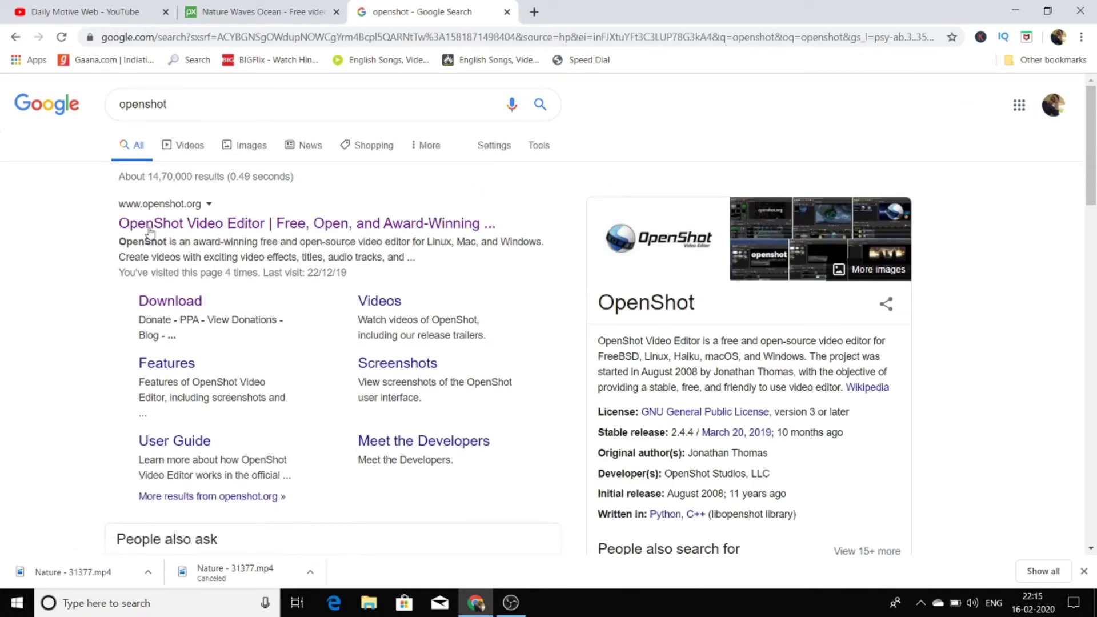
click(179, 228)
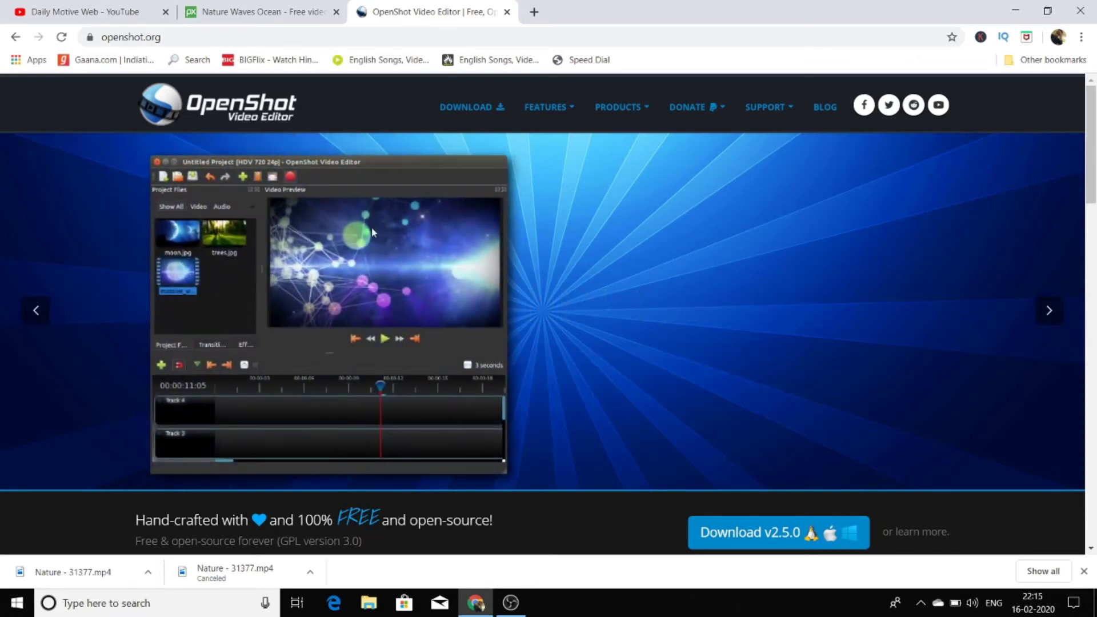
Minimize the browser and OBS windows, and launch OpenShot Video Editor from the desktop.
click(1020, 12)
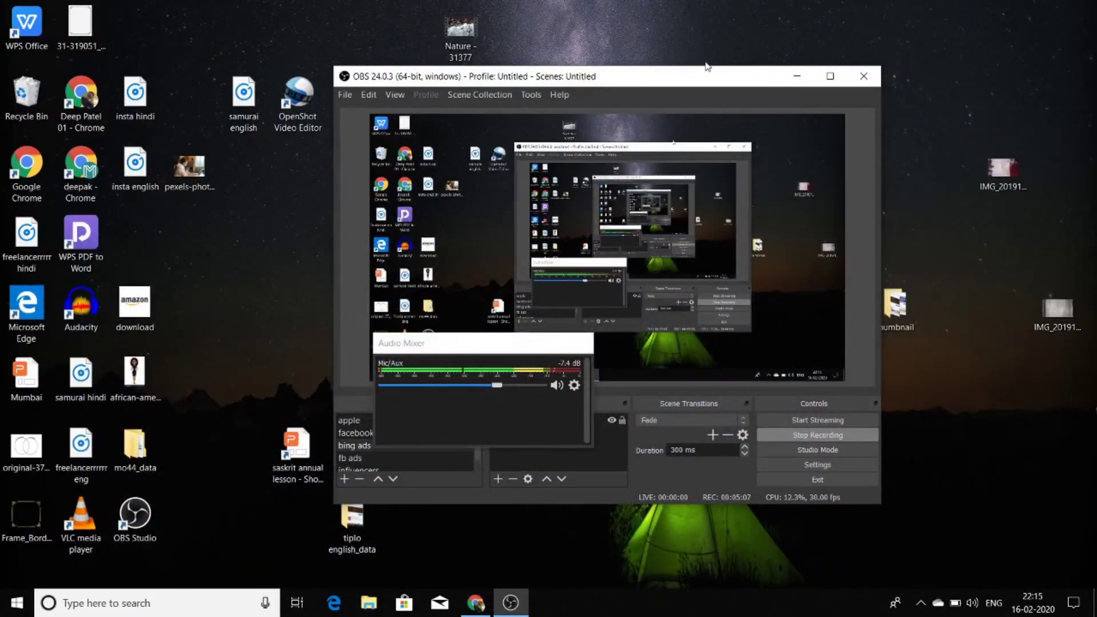
click(799, 76)
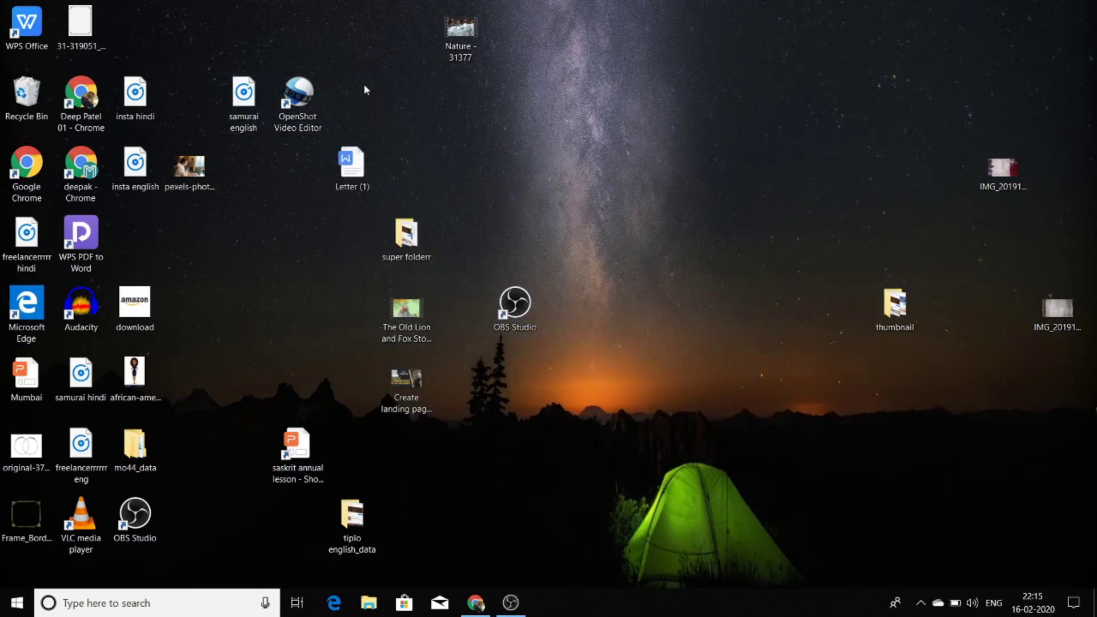
double_click(311, 104)
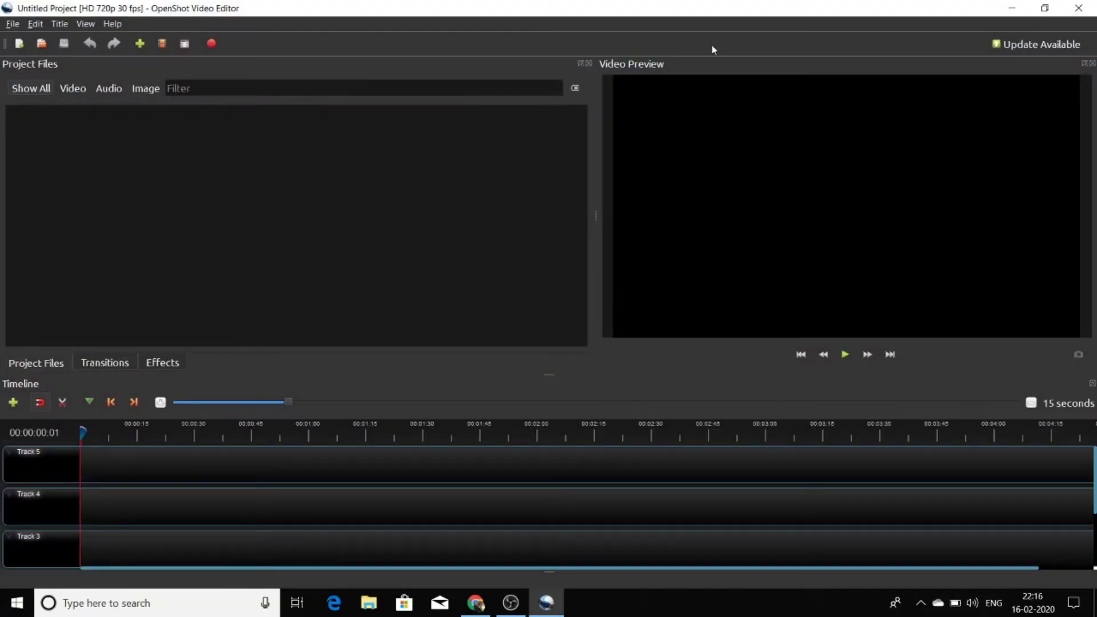
Import the Nature - 31377 video and the insta english audio file from the desktop into the project files.
click(1050, 8)
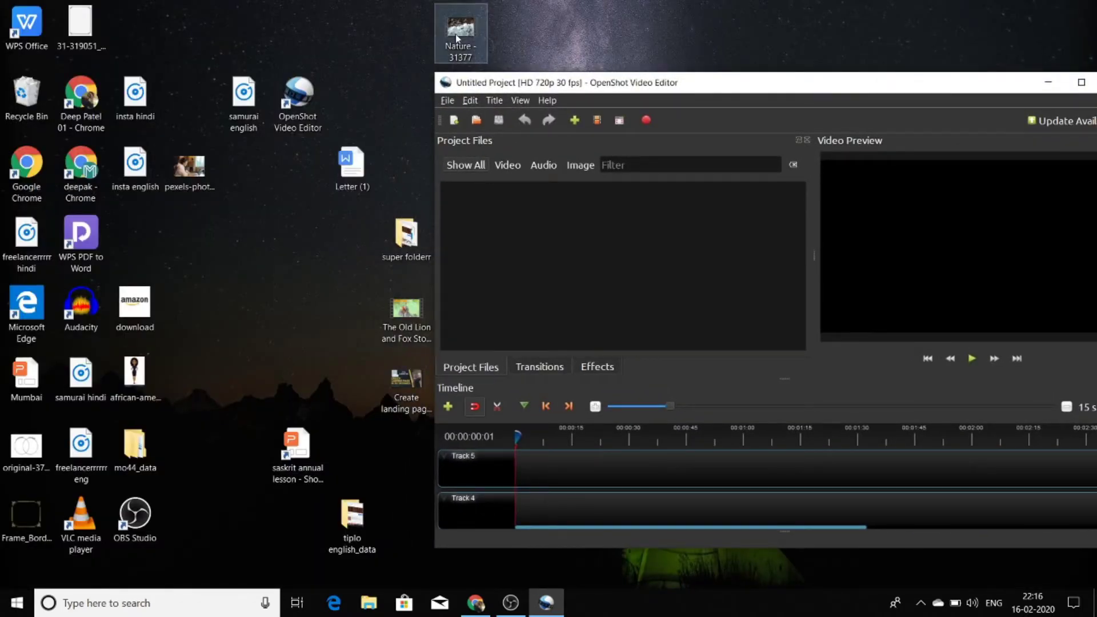
drag(455, 38, 498, 214)
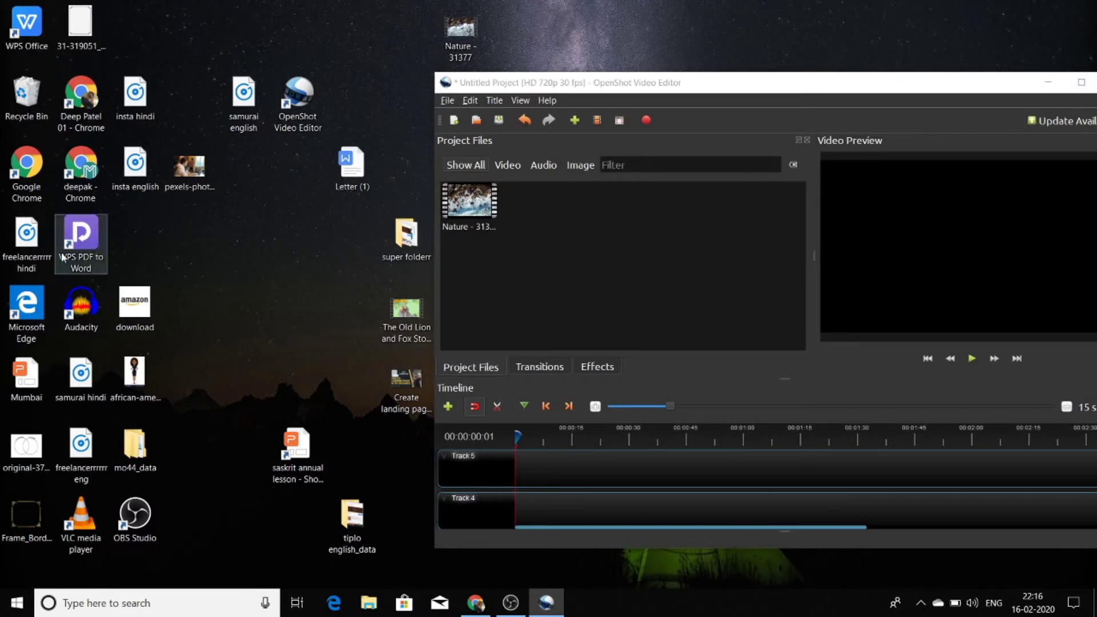
drag(143, 179, 567, 238)
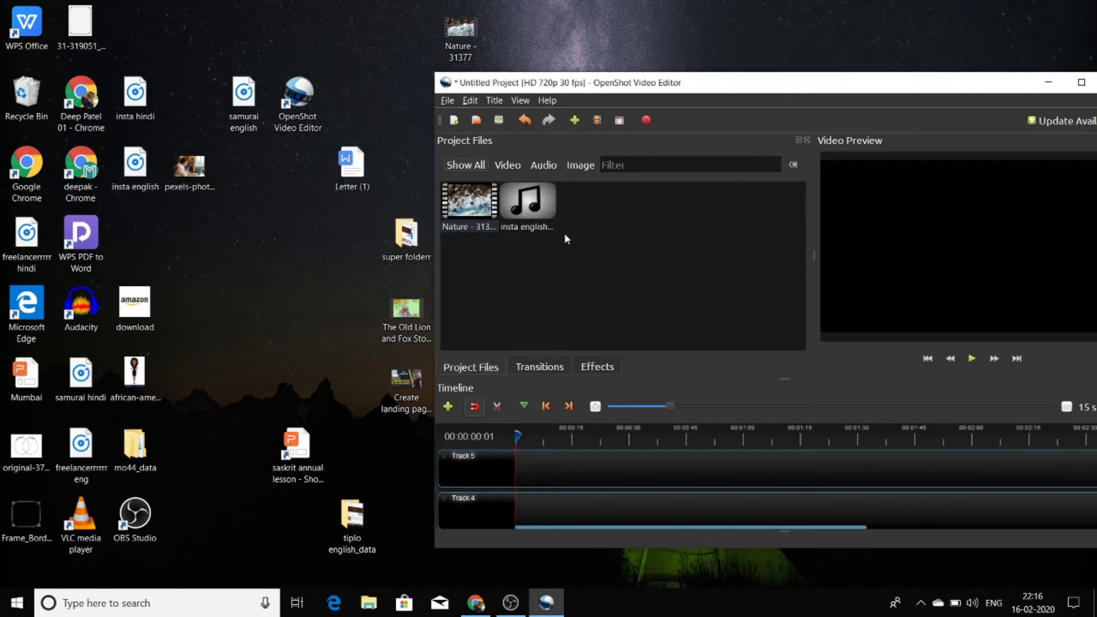
click(1082, 84)
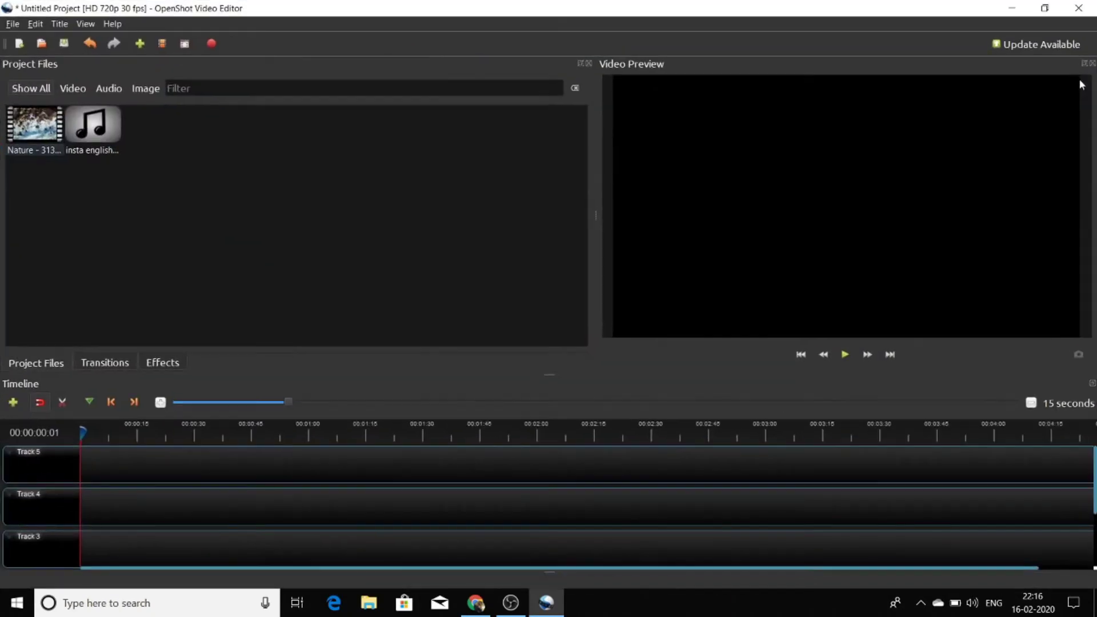
Place the Nature - 31377 video on Track 1 and the insta english audio on Track 2, and play the preview.
scroll(440, 467, down, 3)
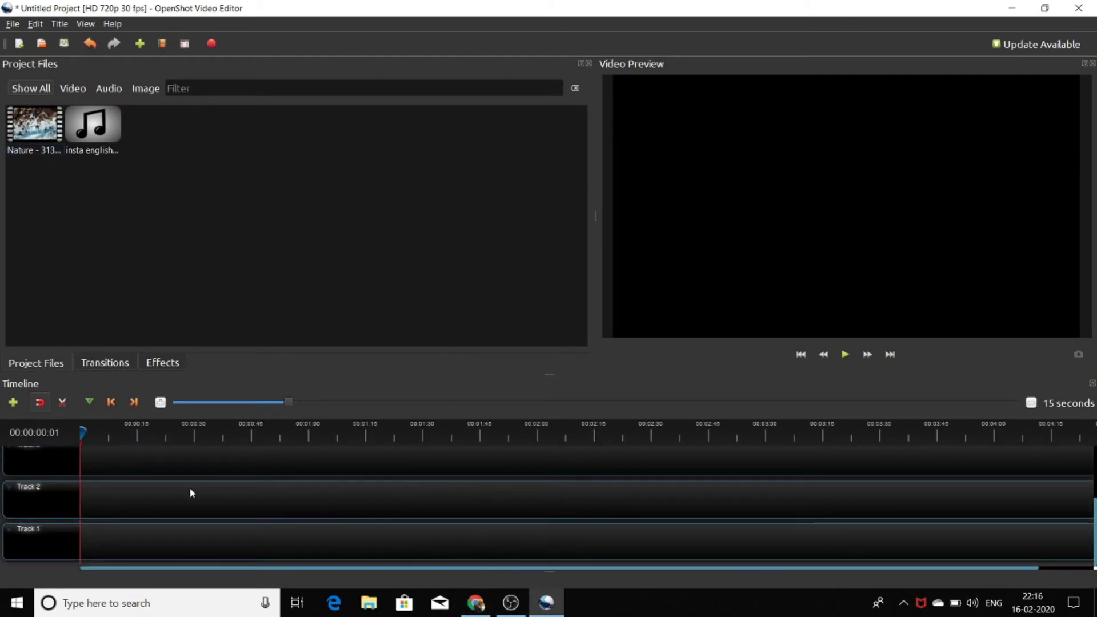
click(30, 127)
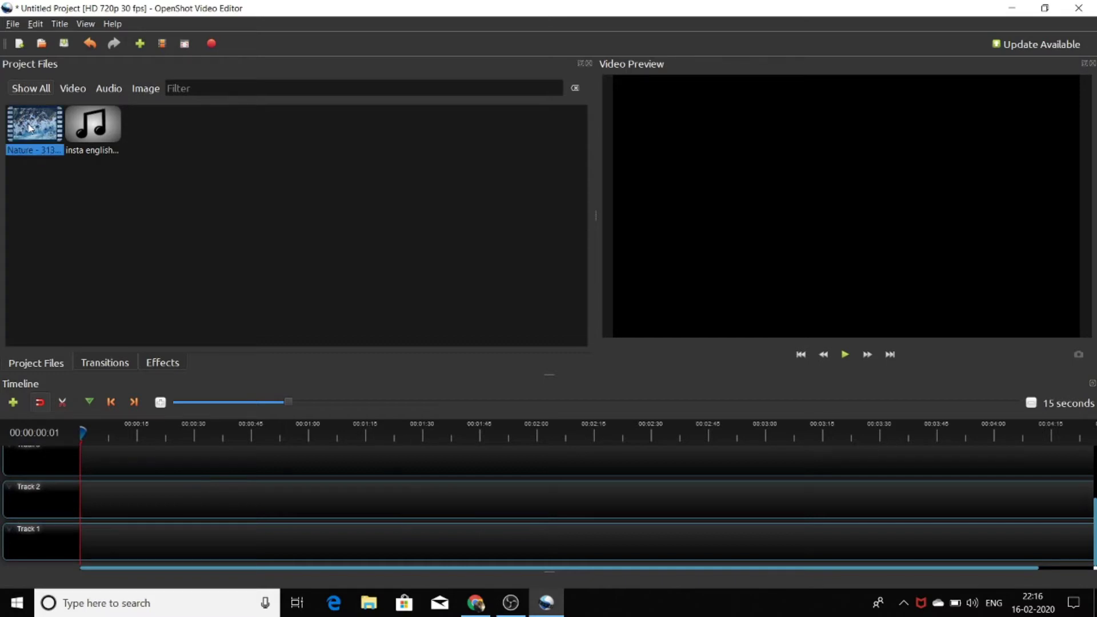
drag(31, 127, 66, 546)
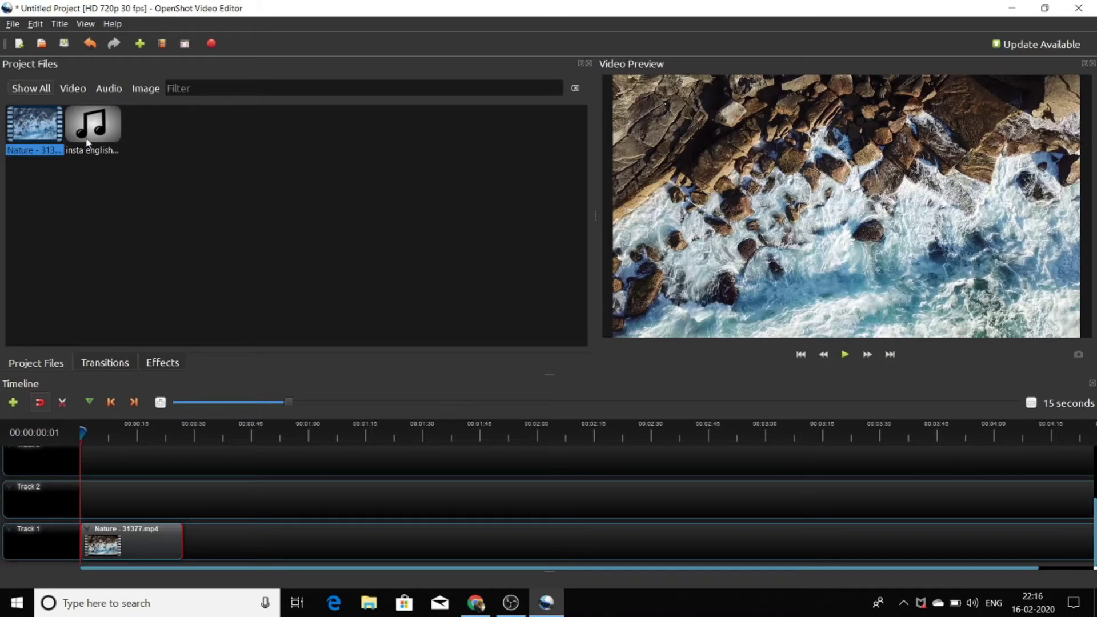
drag(87, 142, 65, 495)
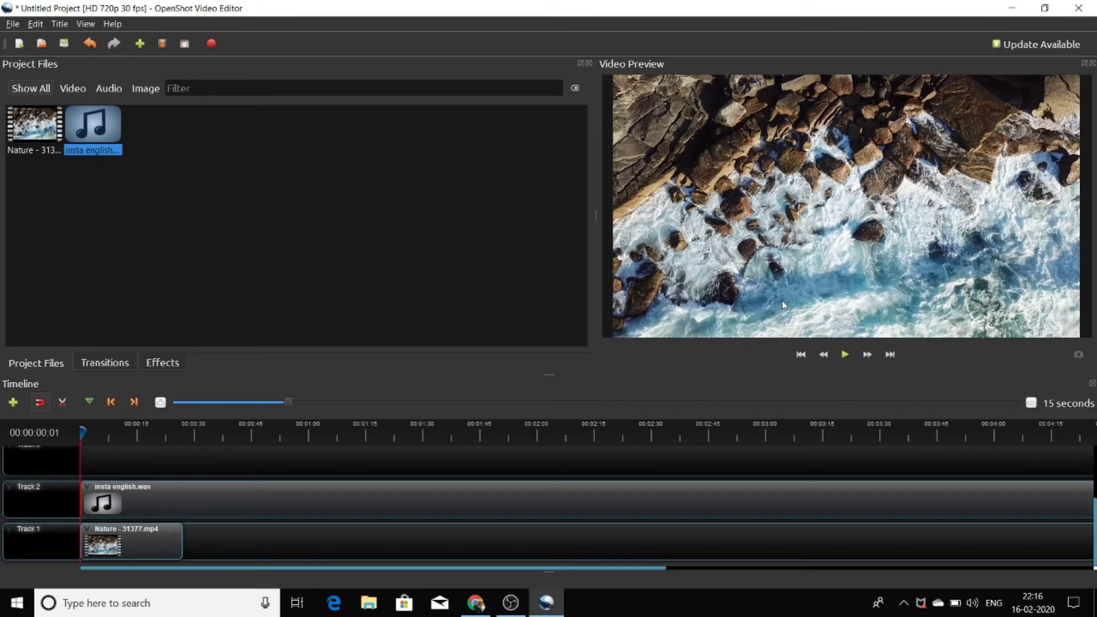
click(844, 356)
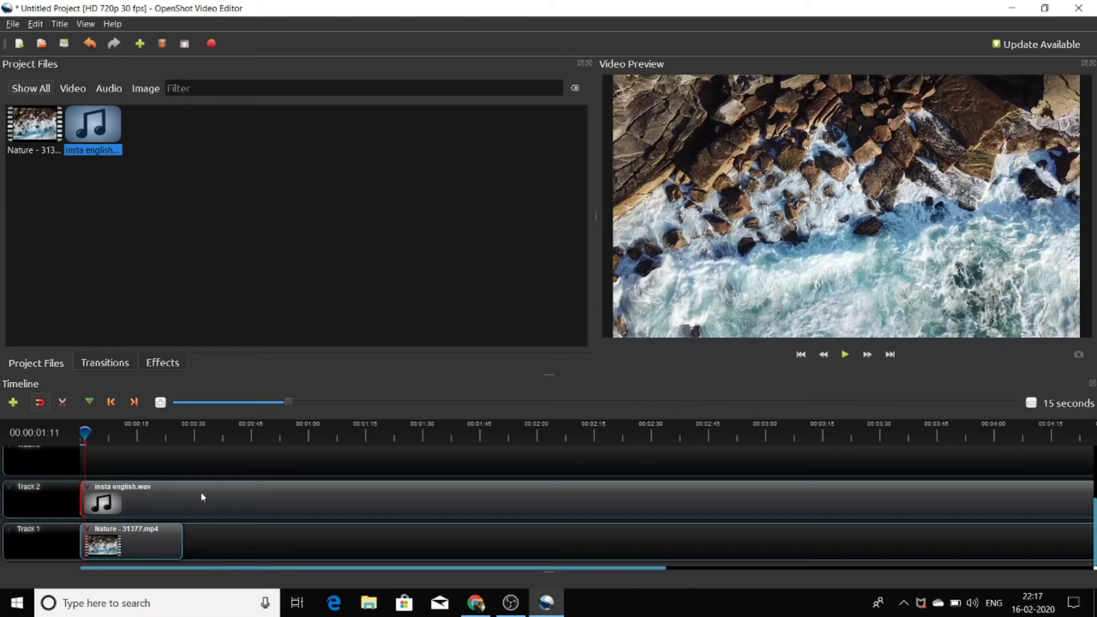
click(144, 533)
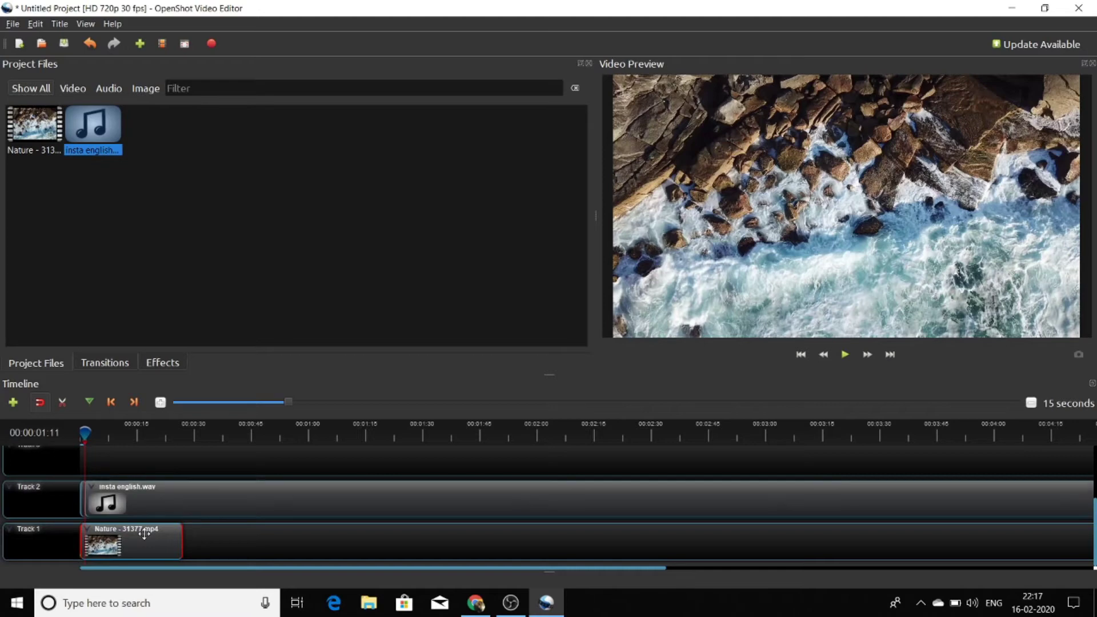
key(ctrl+i)
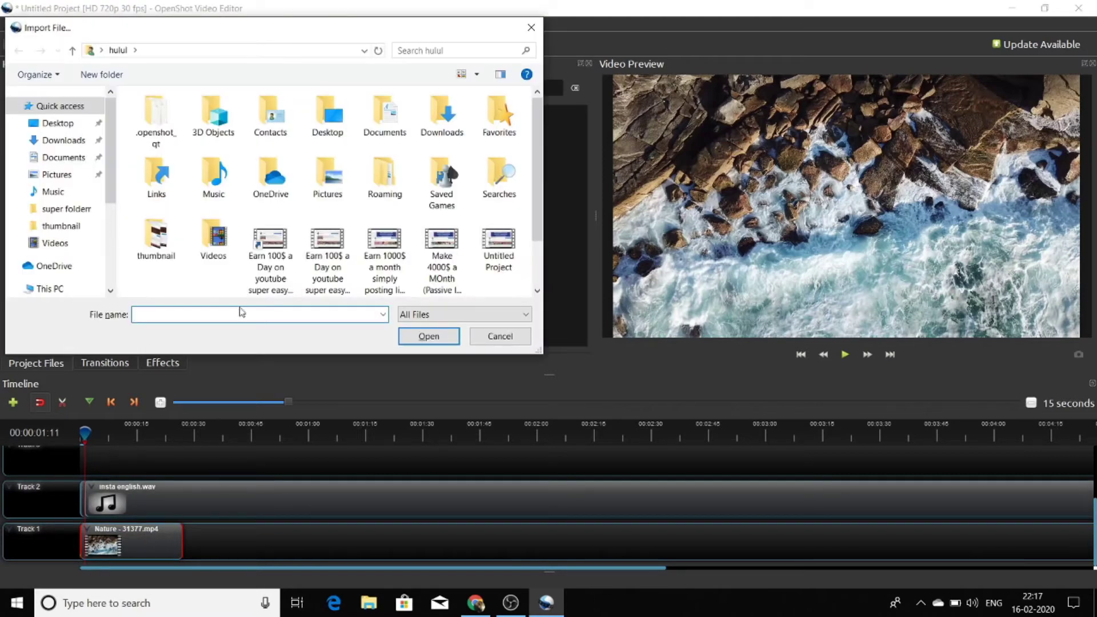
click(532, 28)
Start a new title based on the Bubbles 1 template.
key(ctrl+t)
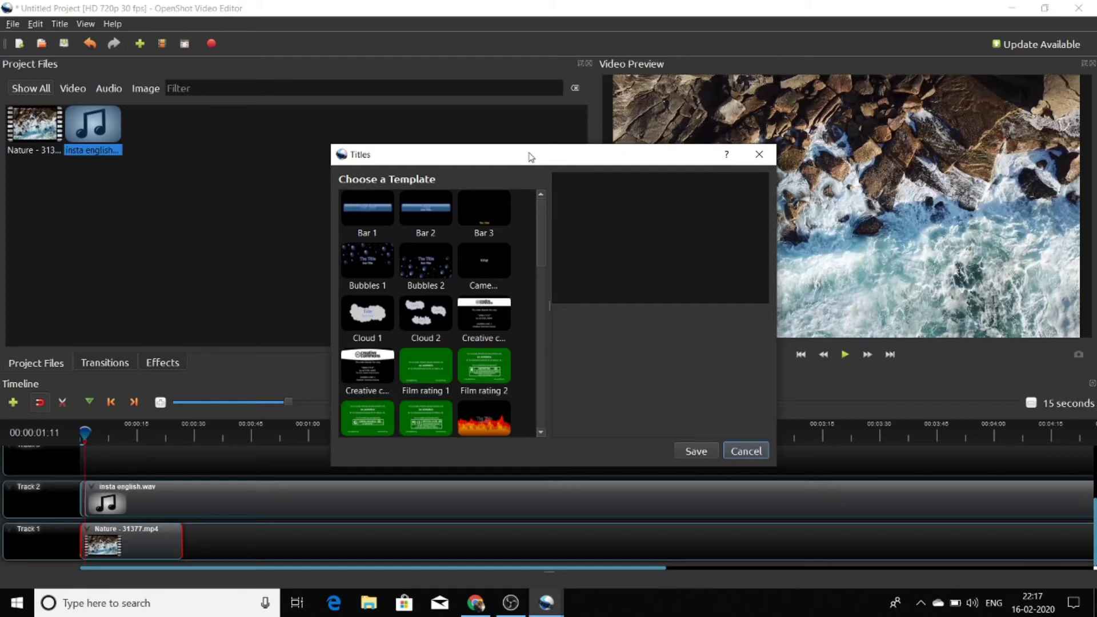
drag(519, 156, 339, 131)
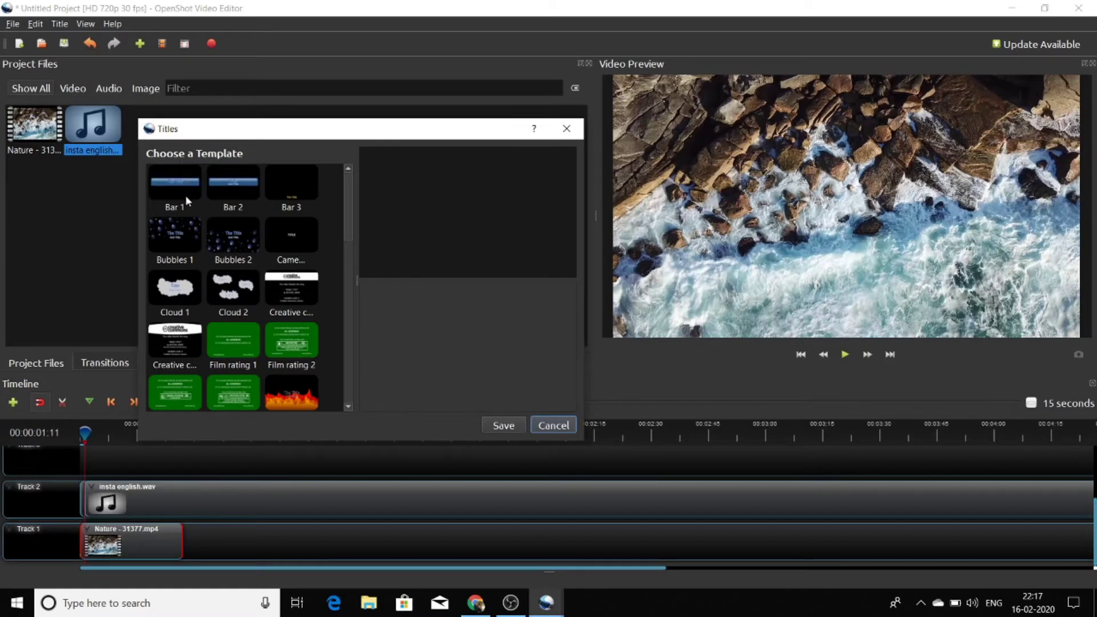
click(187, 240)
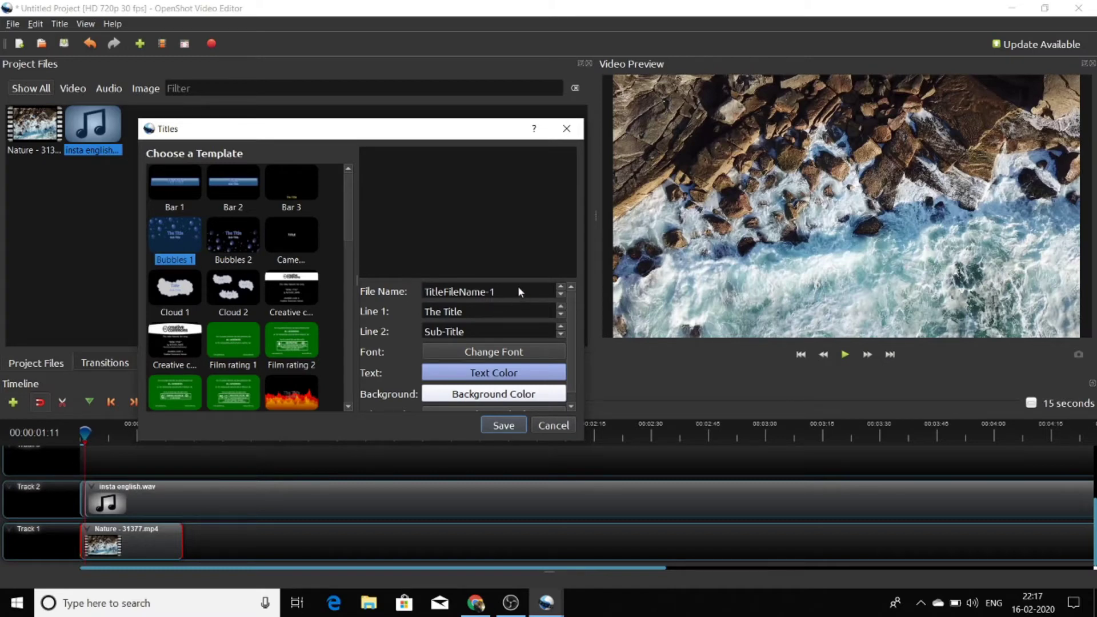
Name the title file "ways to improve your life" and save it, replacing the existing file of that name.
key(BackSpace)
key(BackSpace)
key(BackSpace)
key(BackSpace)
key(BackSpace)
key(BackSpace)
key(BackSpace)
key(BackSpace)
key(BackSpace)
key(BackSpace)
key(BackSpace)
key(BackSpace)
key(BackSpace)
key(BackSpace)
key(BackSpace)
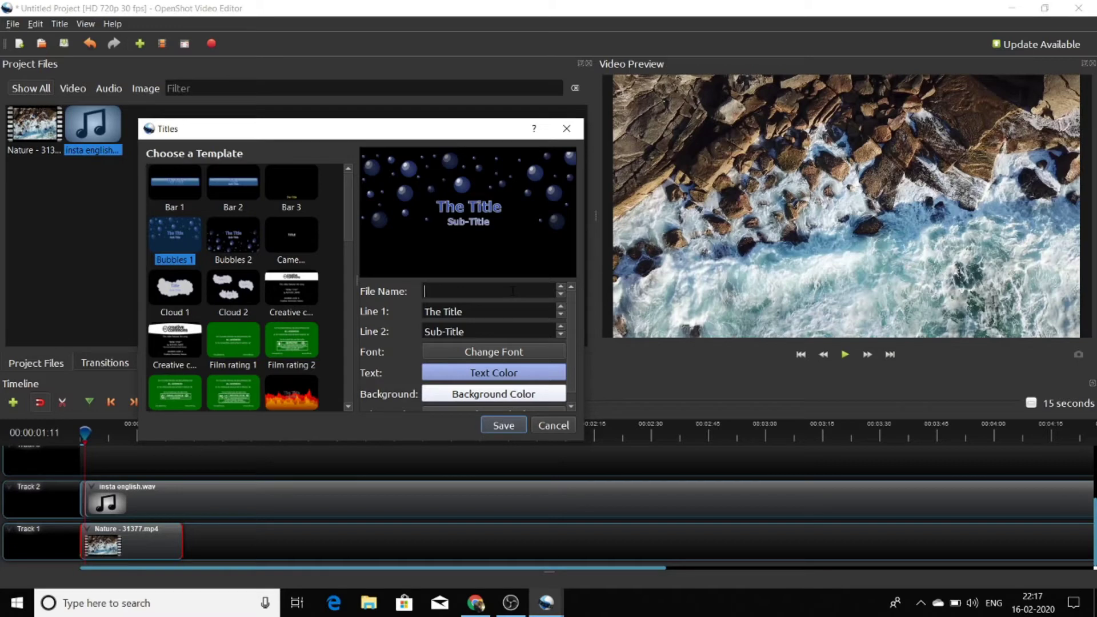
text(ways to improve your life)
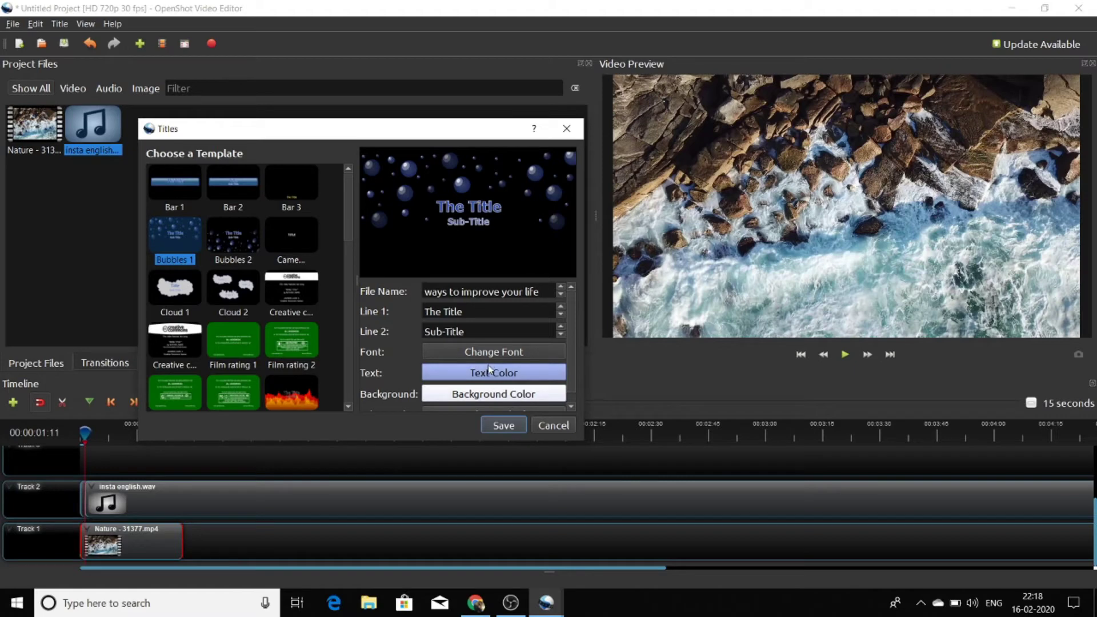
click(500, 429)
click(501, 427)
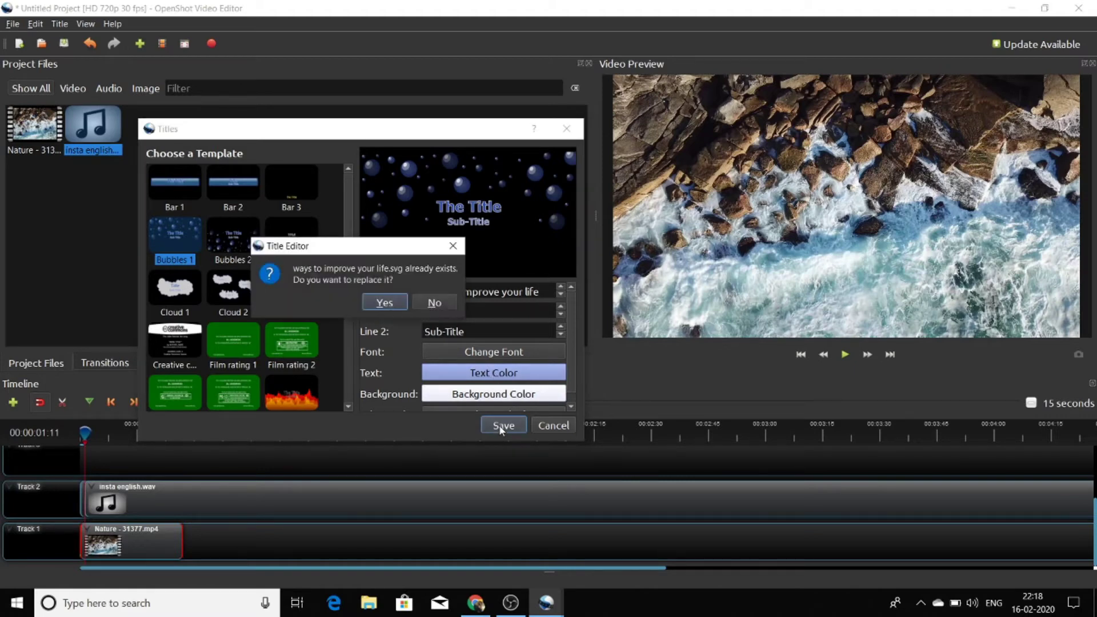
click(384, 303)
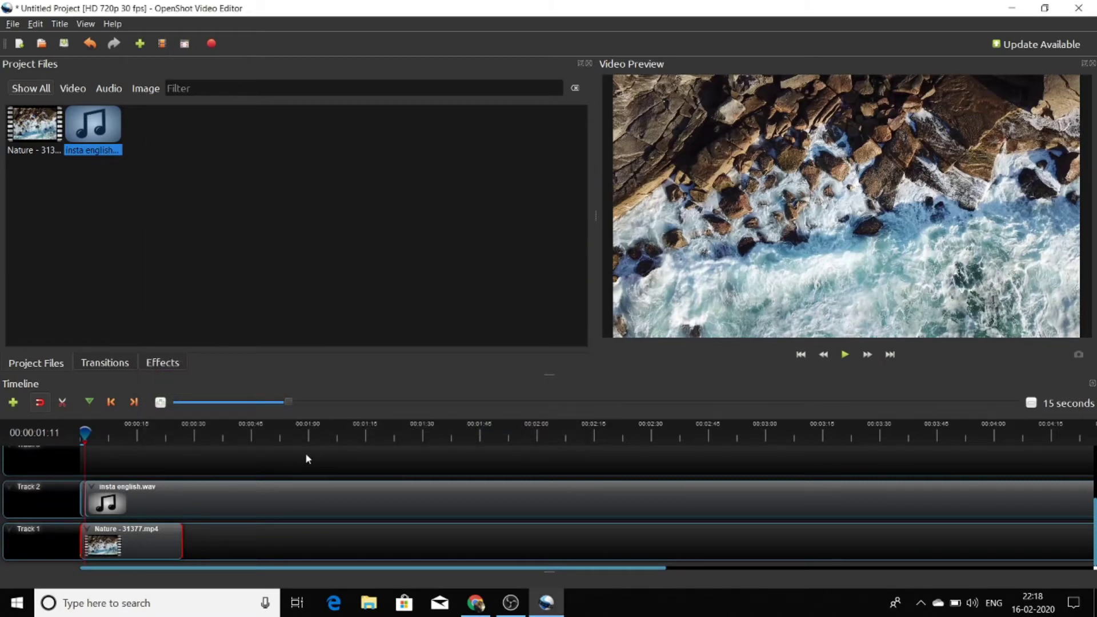
key(ctrl+t)
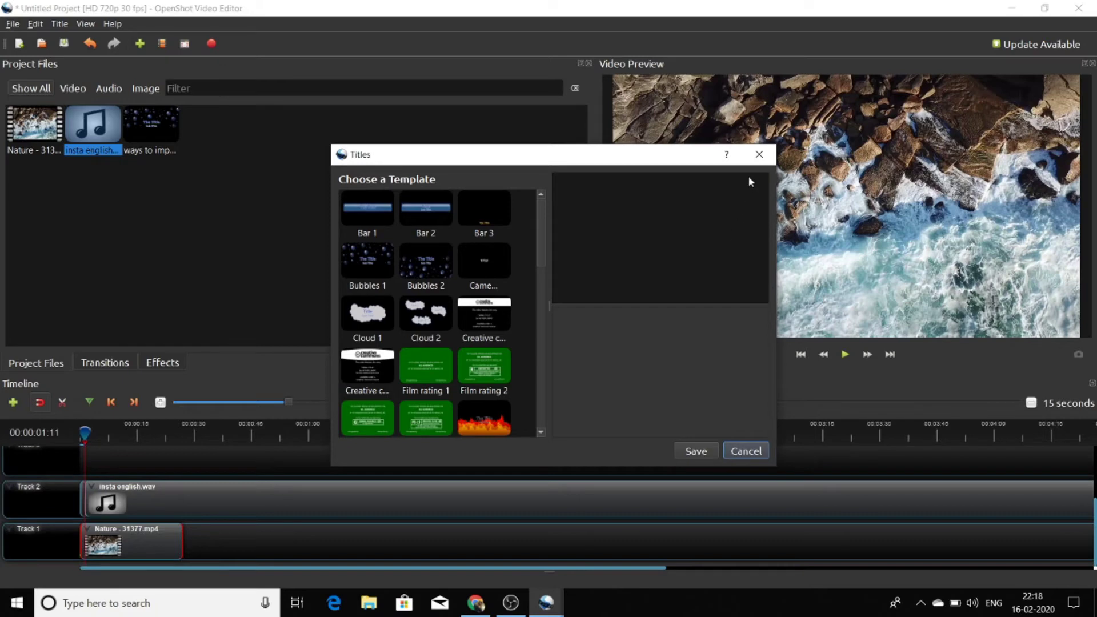
click(759, 155)
click(753, 450)
click(757, 154)
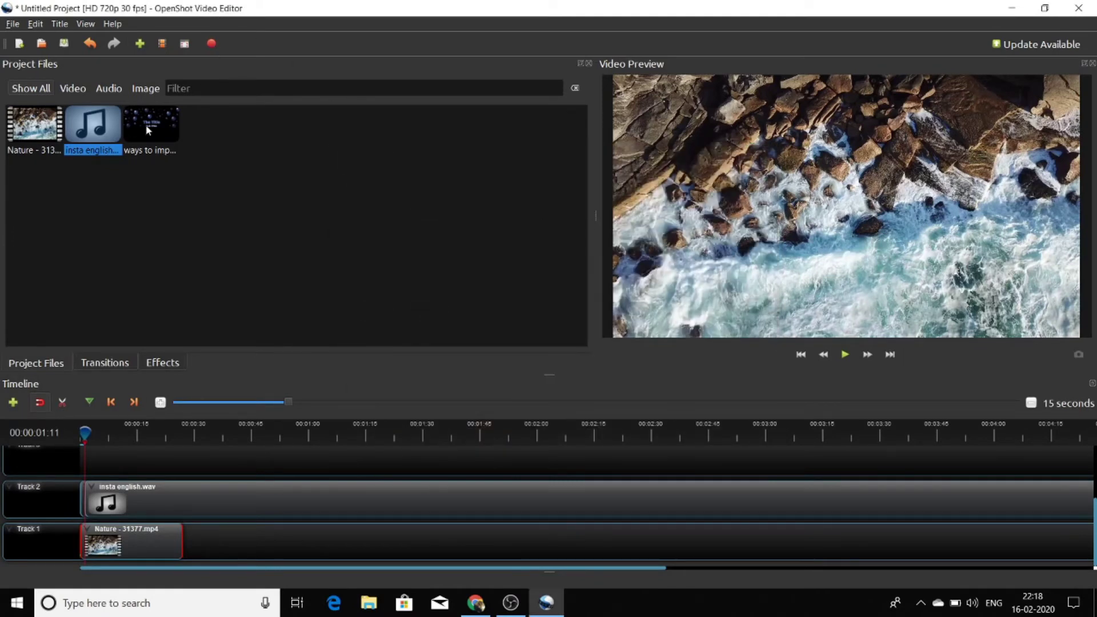
Place the "ways to improve your life" title on Track 1 over the Nature - 31377 clip, about 5 seconds in.
drag(146, 130, 100, 550)
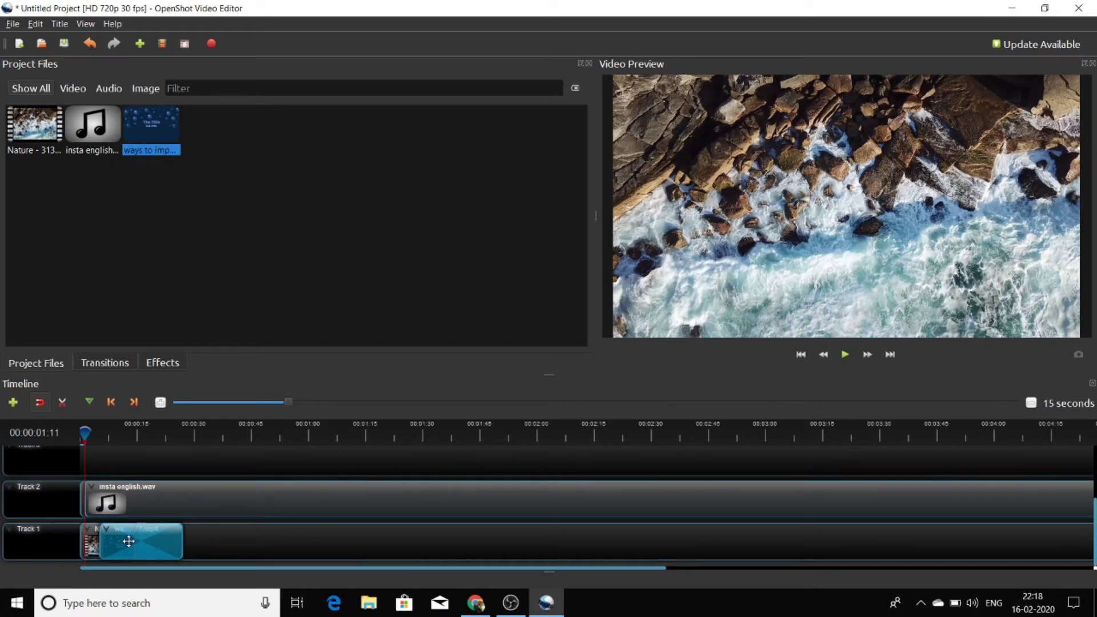
Move the "ways to improve your life" title to the very start of Track 1 and play the preview to check it over the clip.
drag(129, 541, 101, 535)
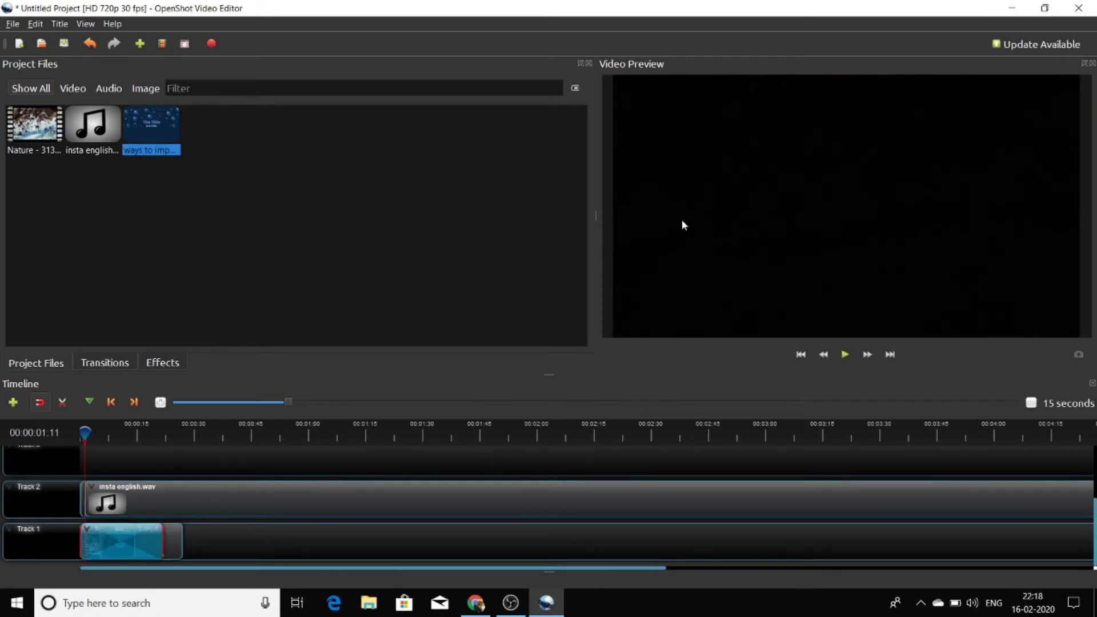
click(845, 354)
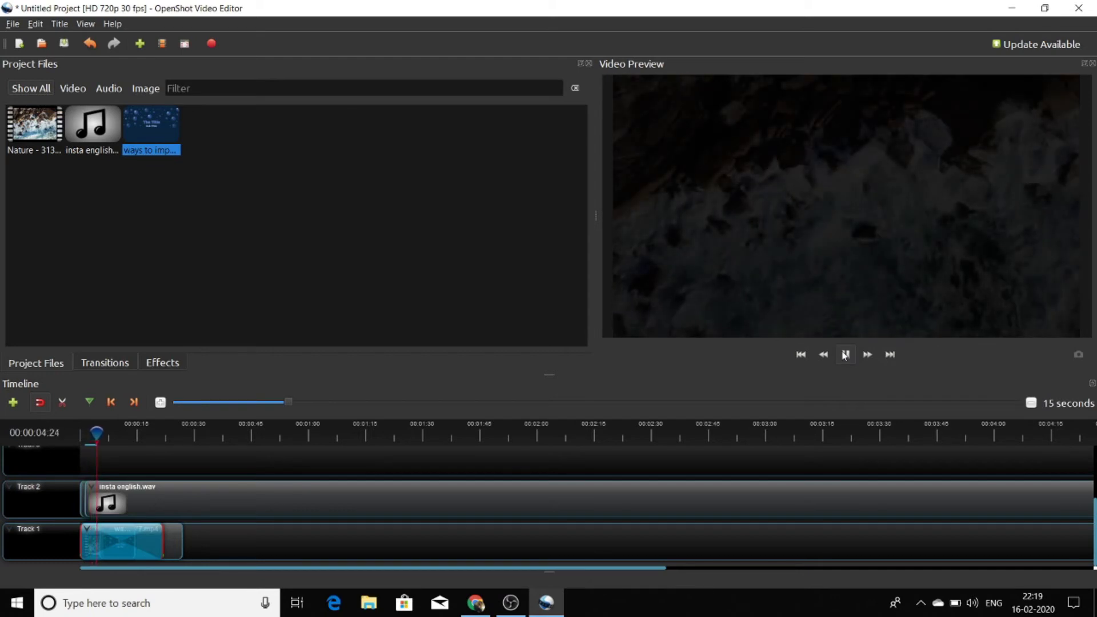
click(845, 355)
click(844, 355)
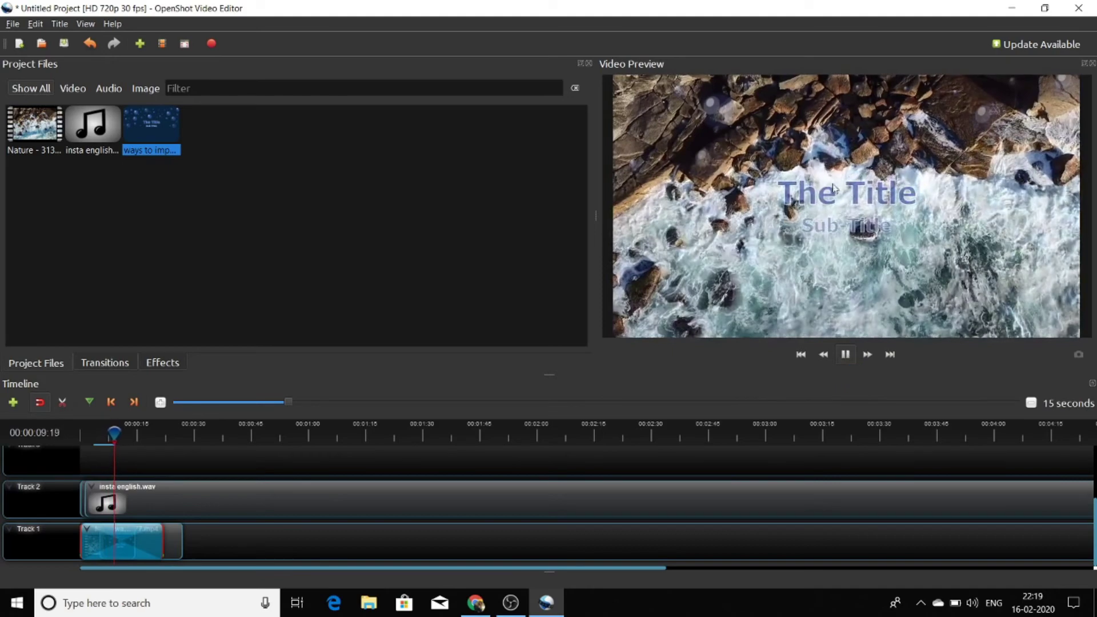
click(845, 355)
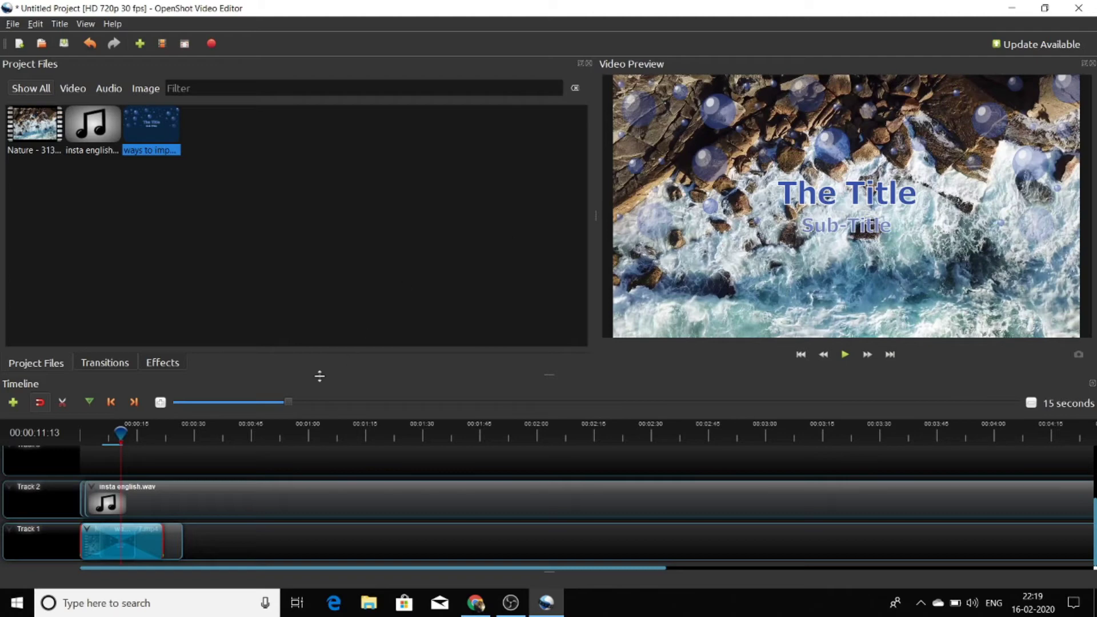
Inspect the editable text, font and colour options of the "ways to improve your life" title, and close the editor without saving.
right_click(156, 142)
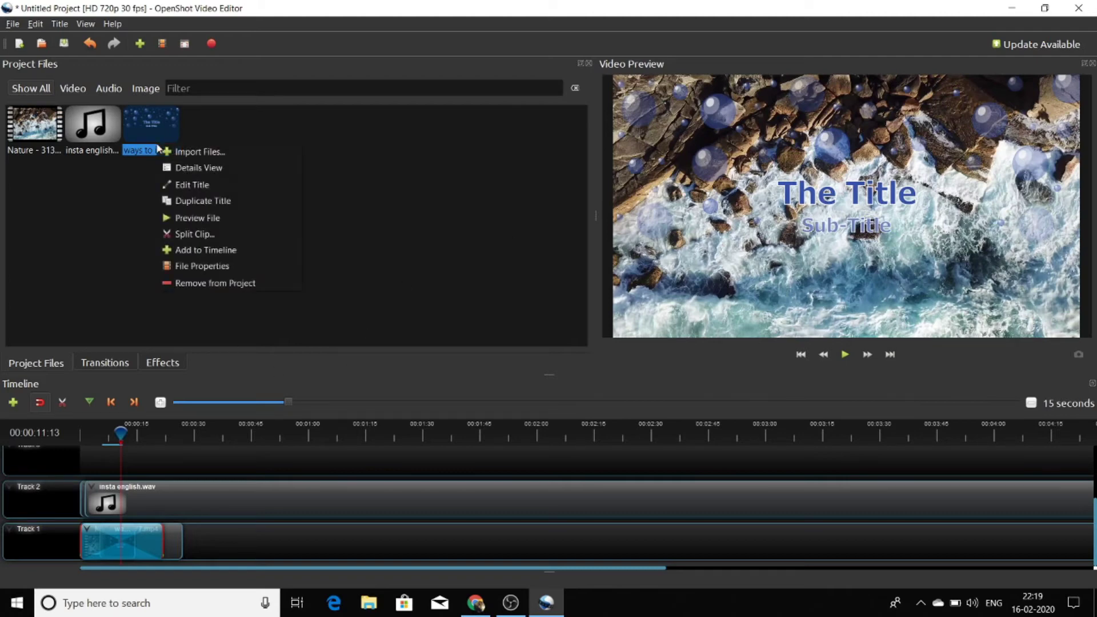
click(417, 148)
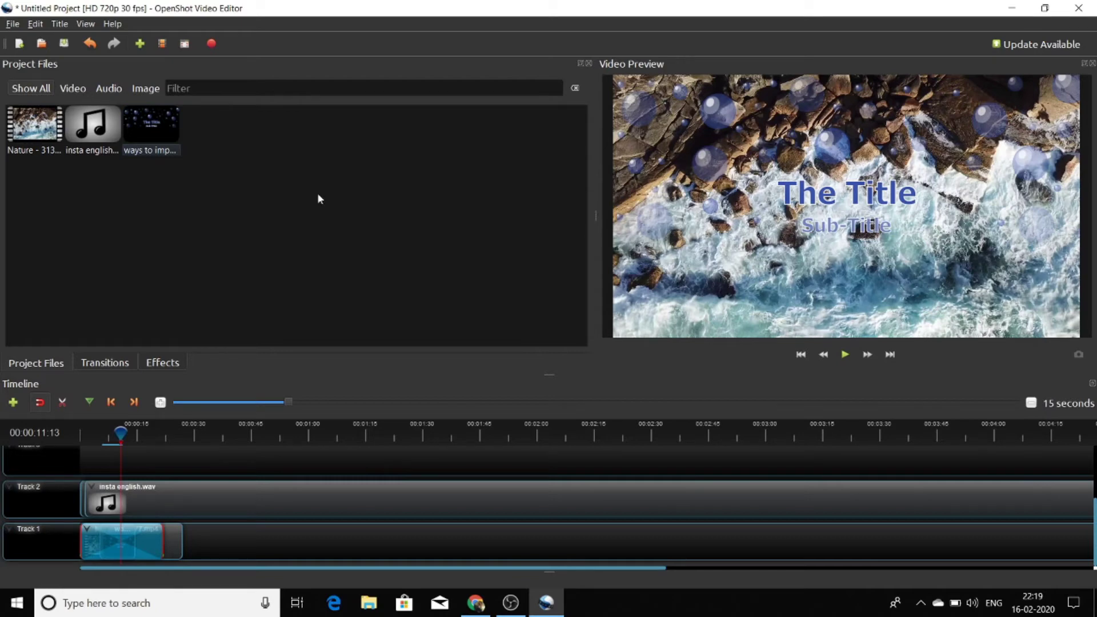
click(167, 136)
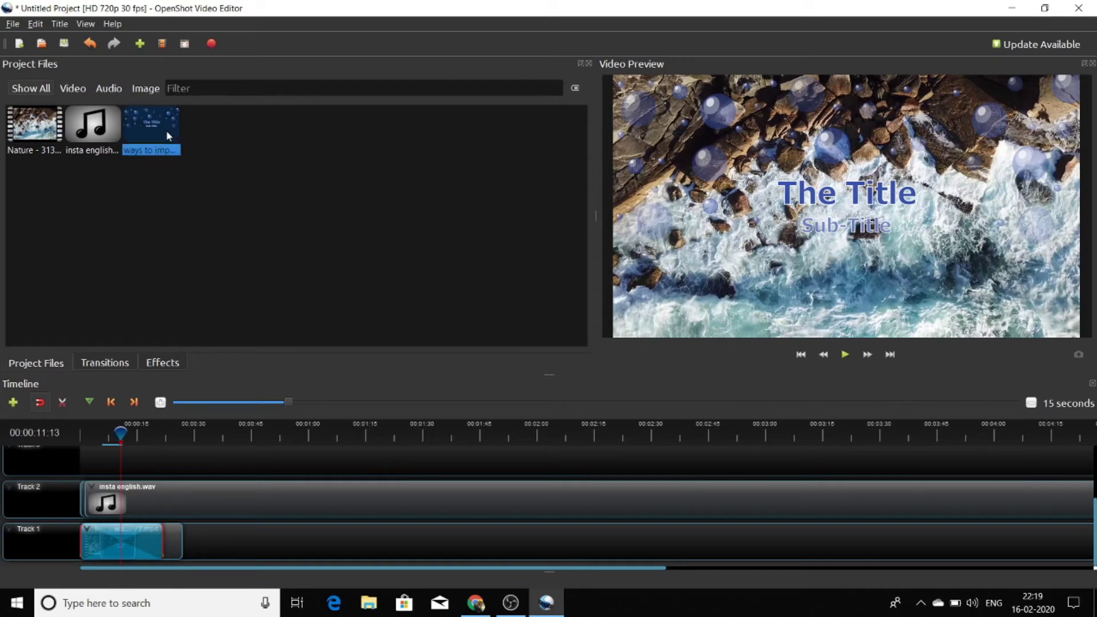
right_click(166, 136)
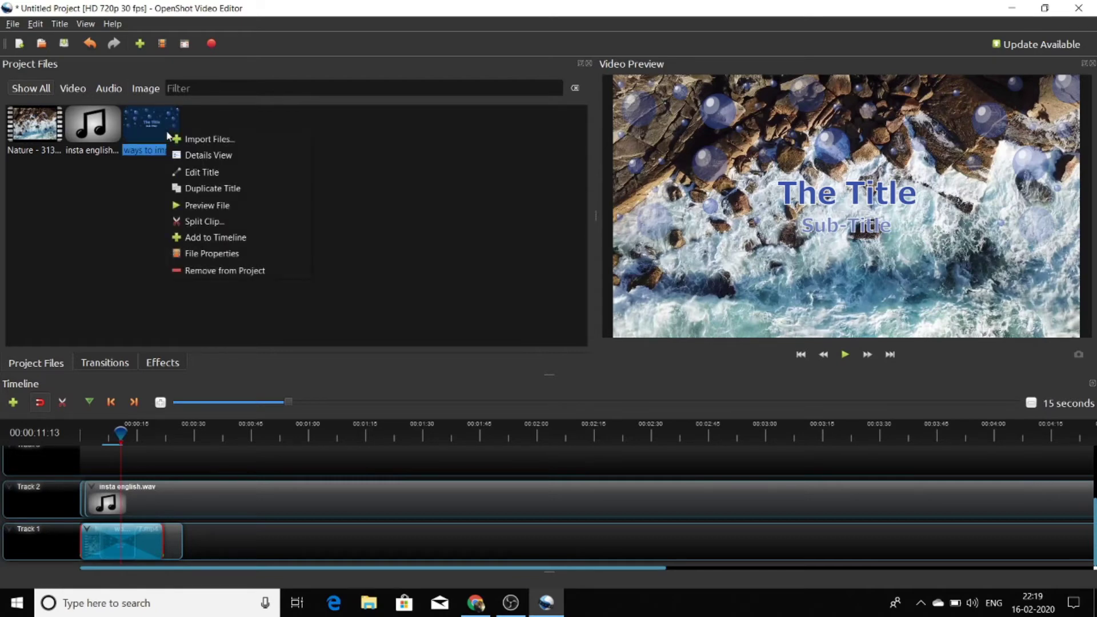
click(192, 174)
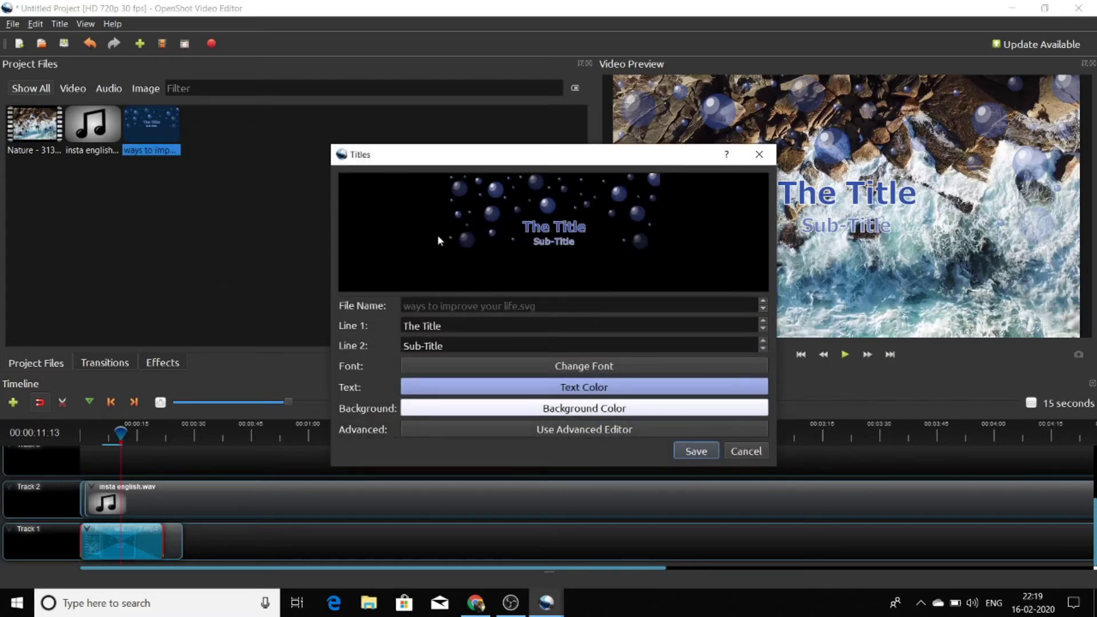
click(758, 154)
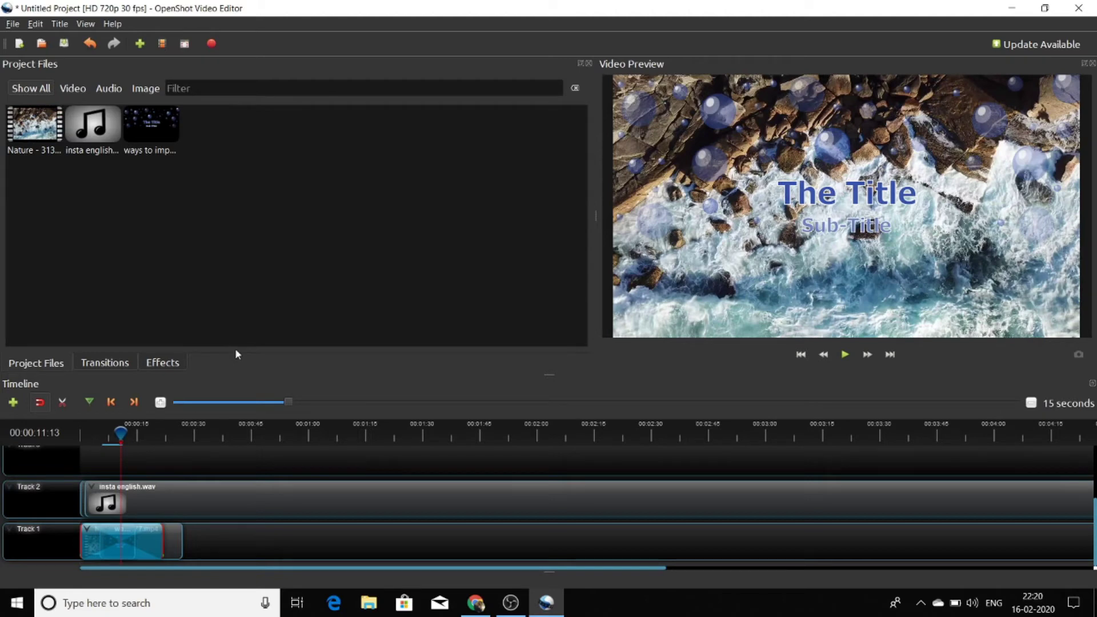
Review the target formats and video profiles available for exporting the video, and cancel without exporting.
click(211, 45)
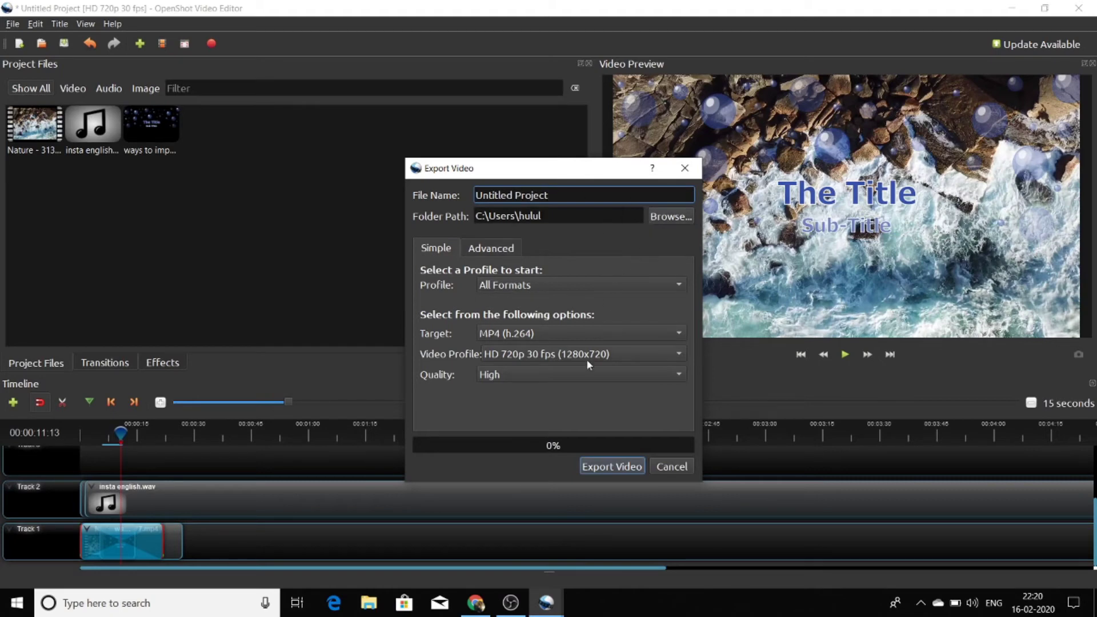
click(625, 333)
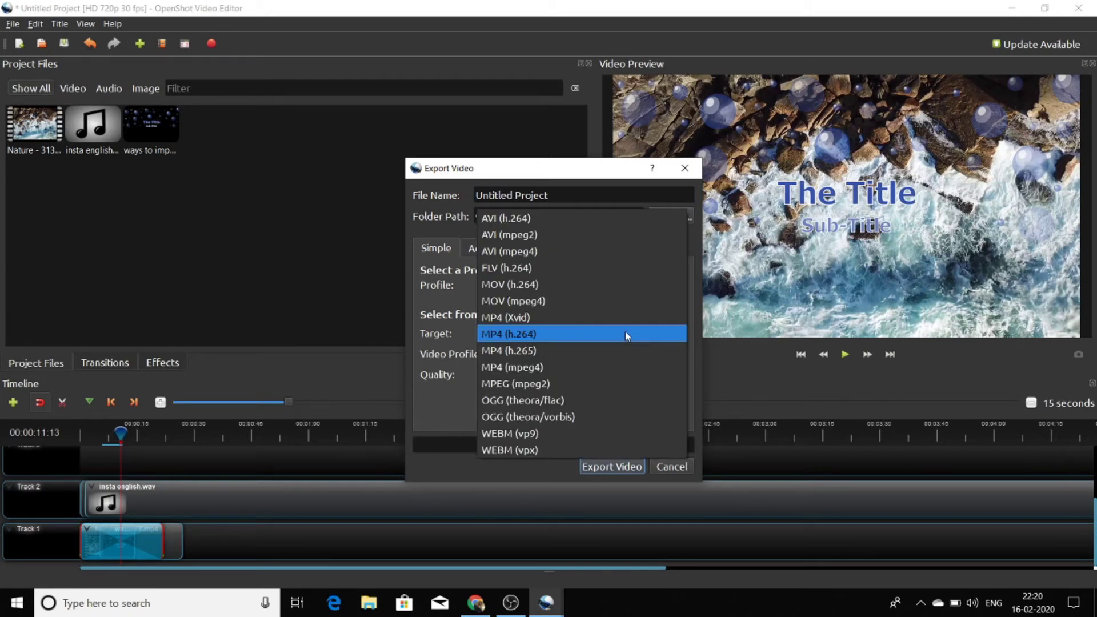
click(627, 335)
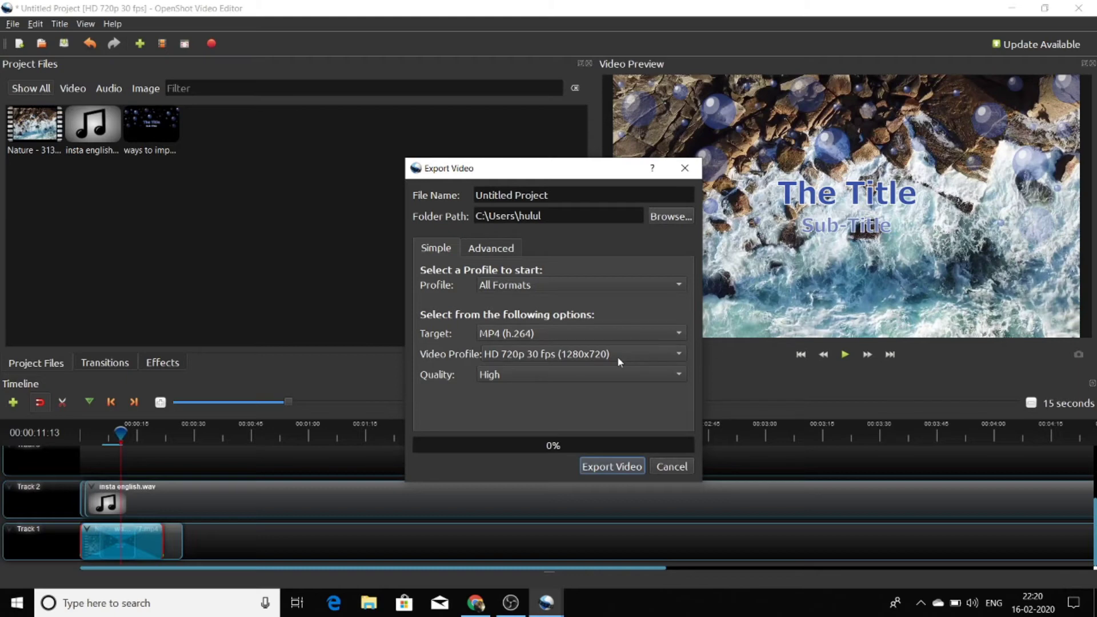
click(617, 355)
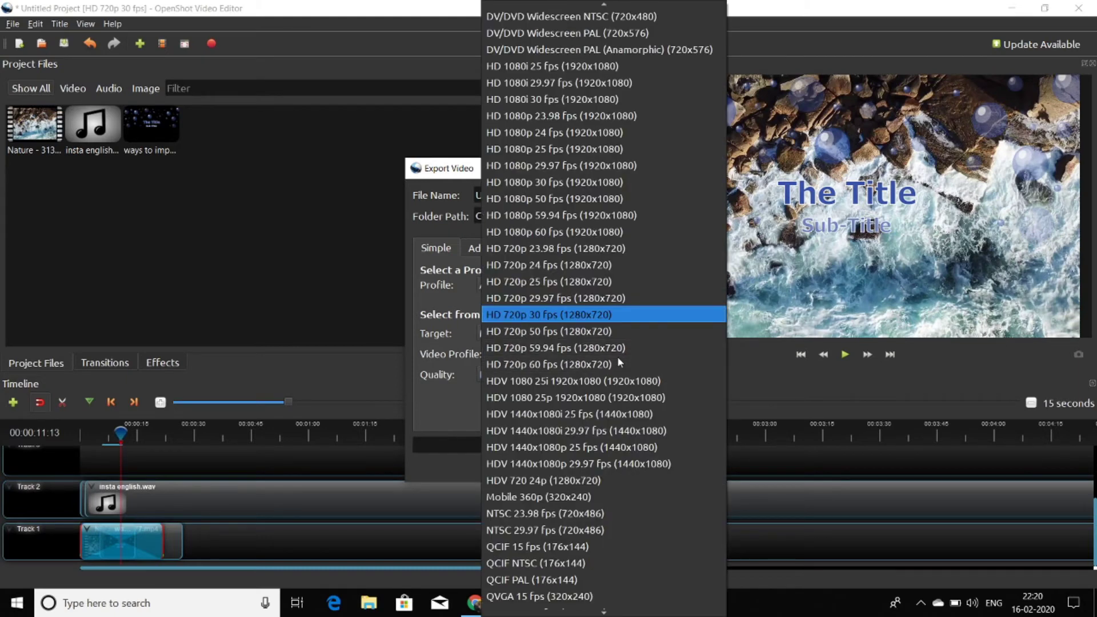
click(333, 267)
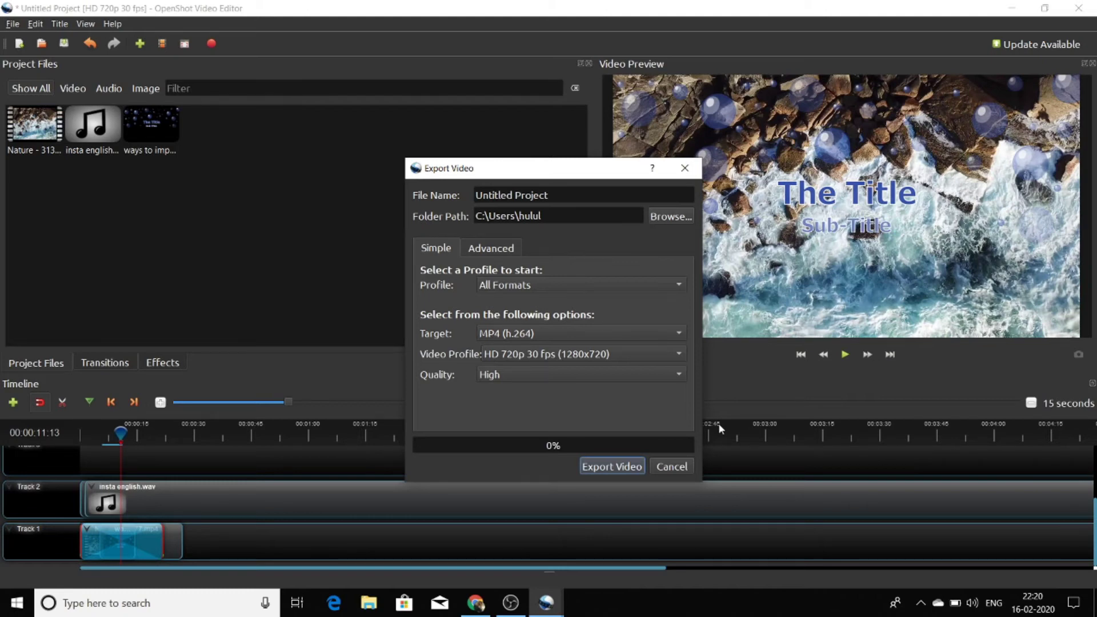
click(678, 466)
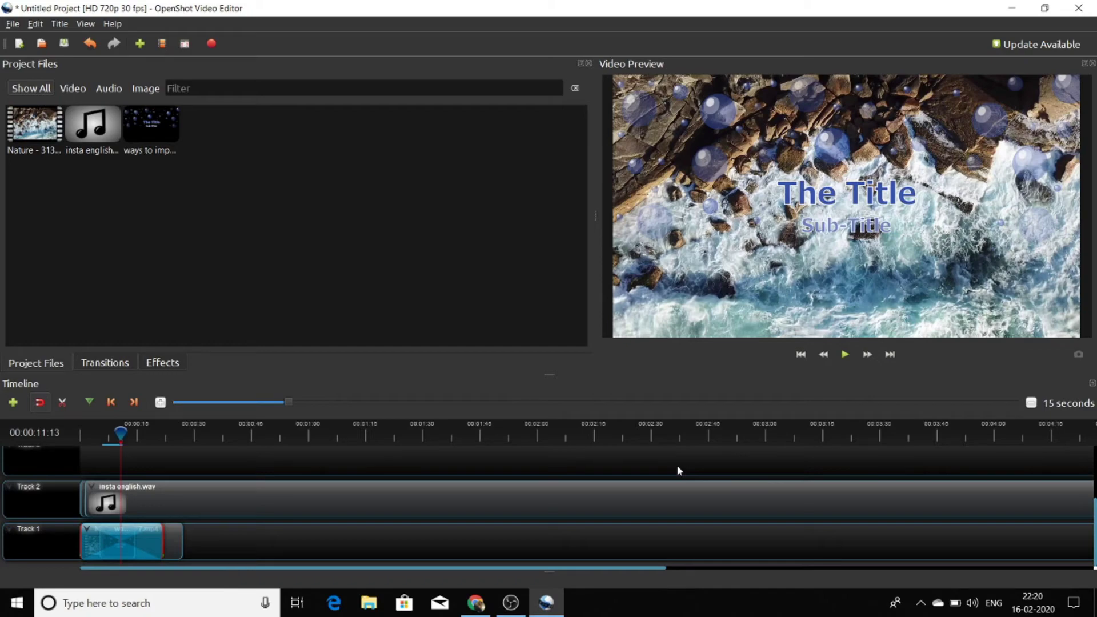
Switch to Chrome and open socialblade.com in a new tab beside the Daily Motive Web channel page.
click(476, 603)
click(476, 603)
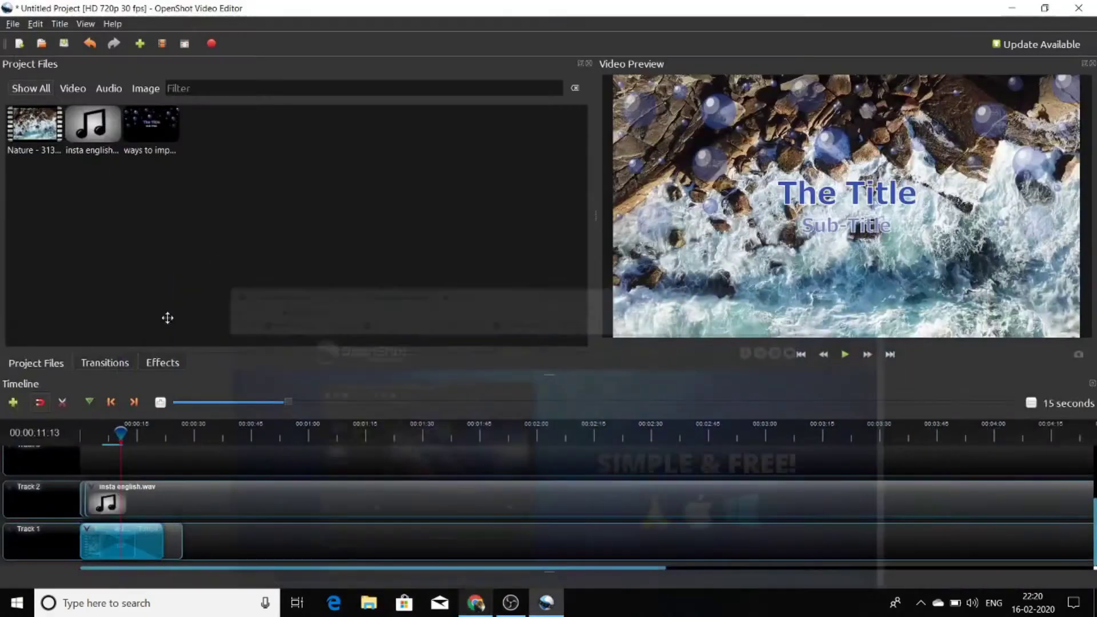
click(476, 603)
click(97, 7)
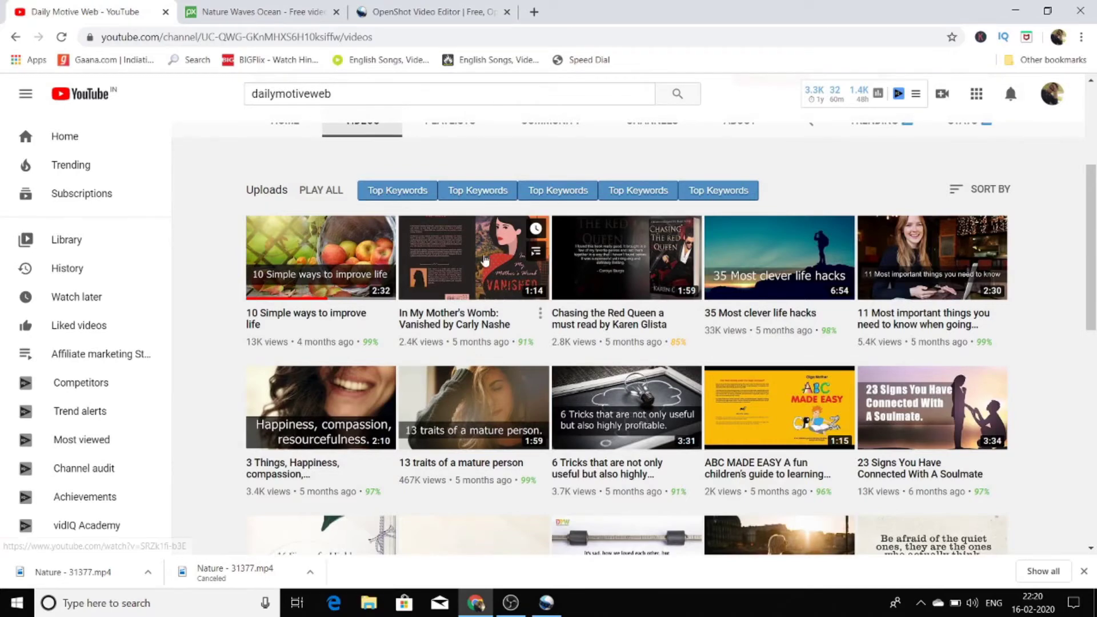
click(534, 12)
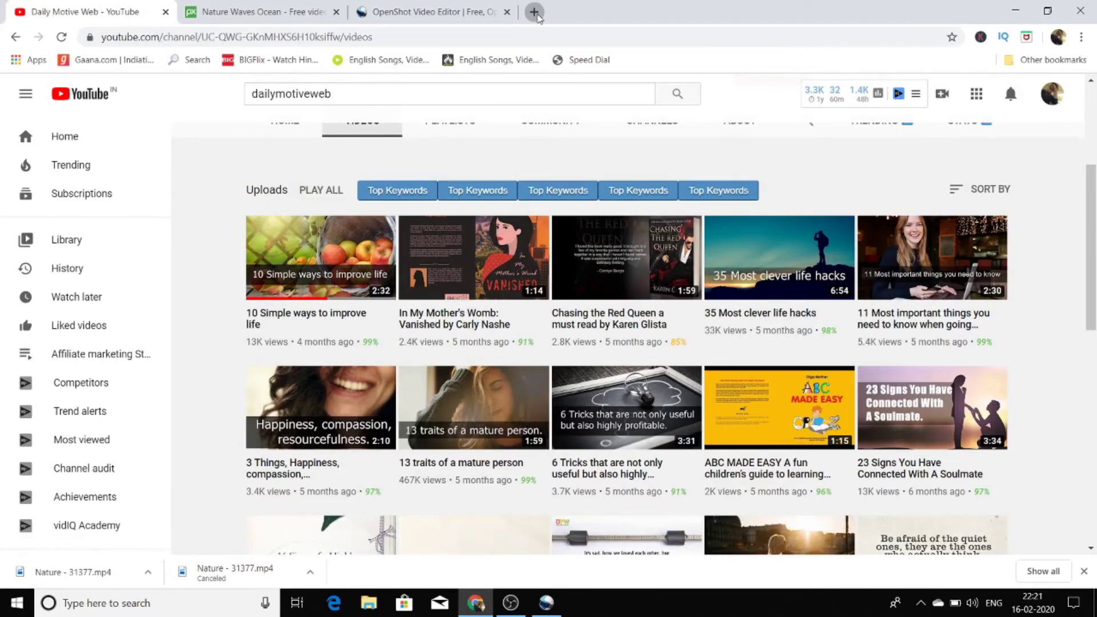
text(so)
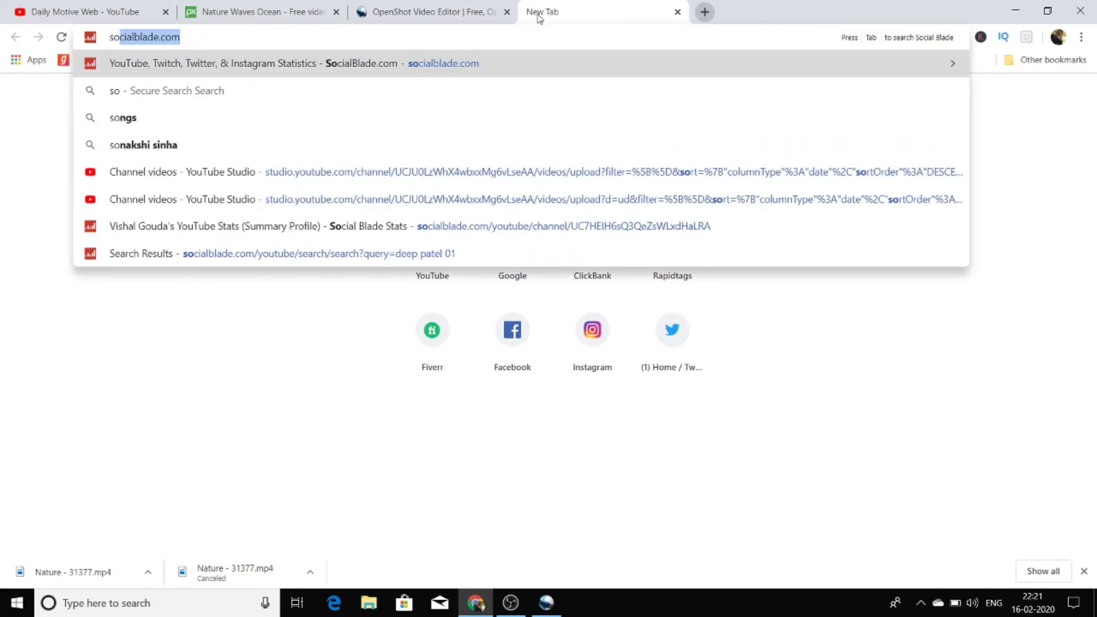
key(Return)
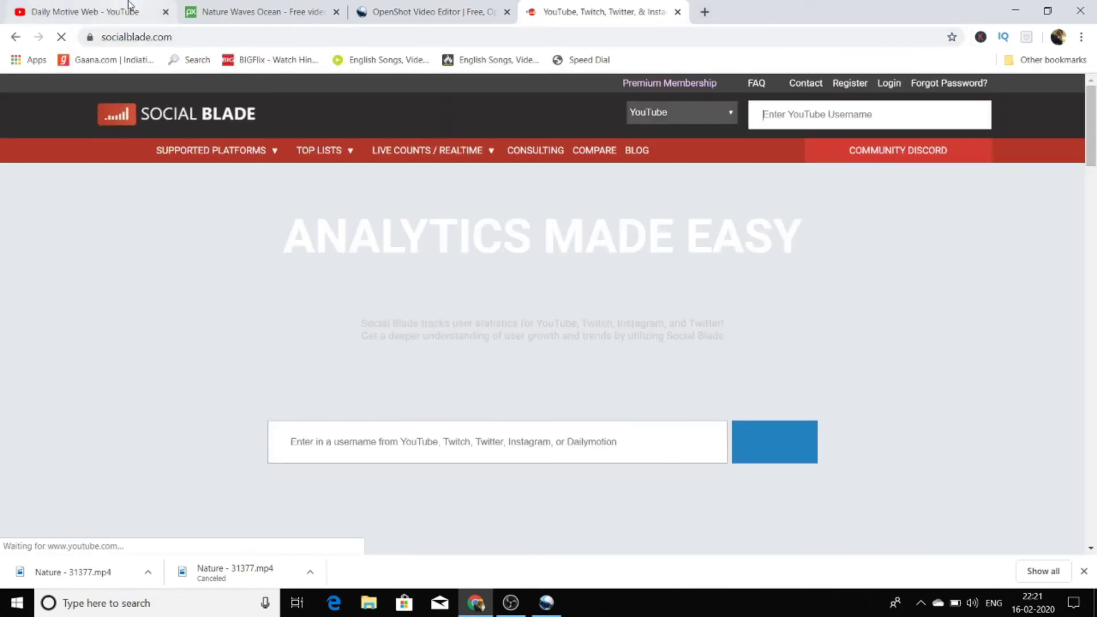
Copy the channel name dailymotiveweb from the YouTube search box and search for it among YouTube users on Social Blade.
click(130, 6)
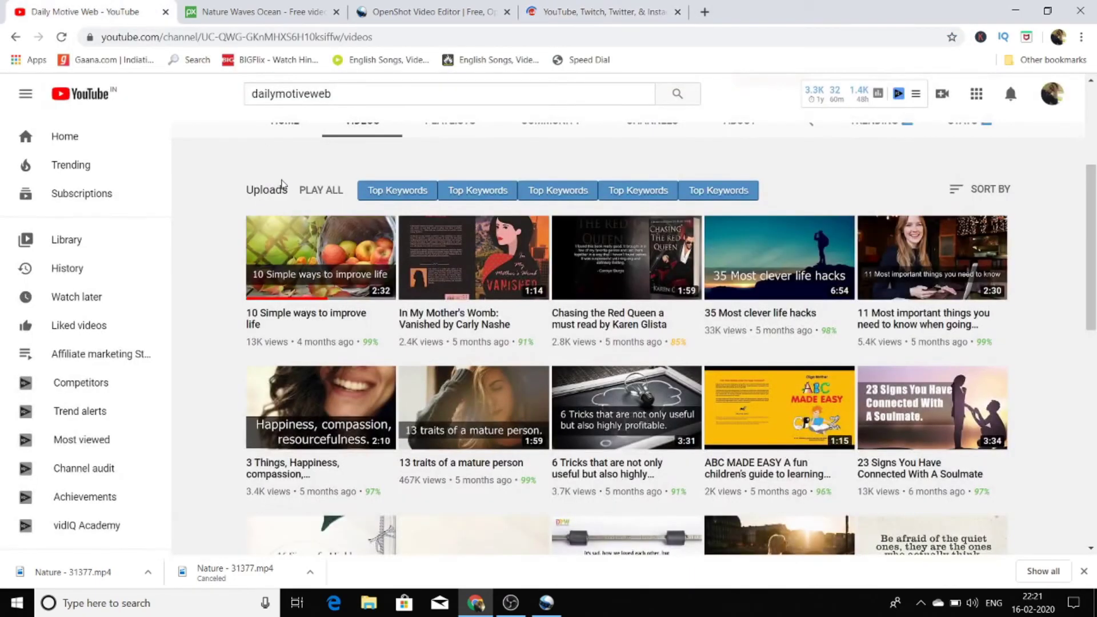
scroll(309, 227, up, 4)
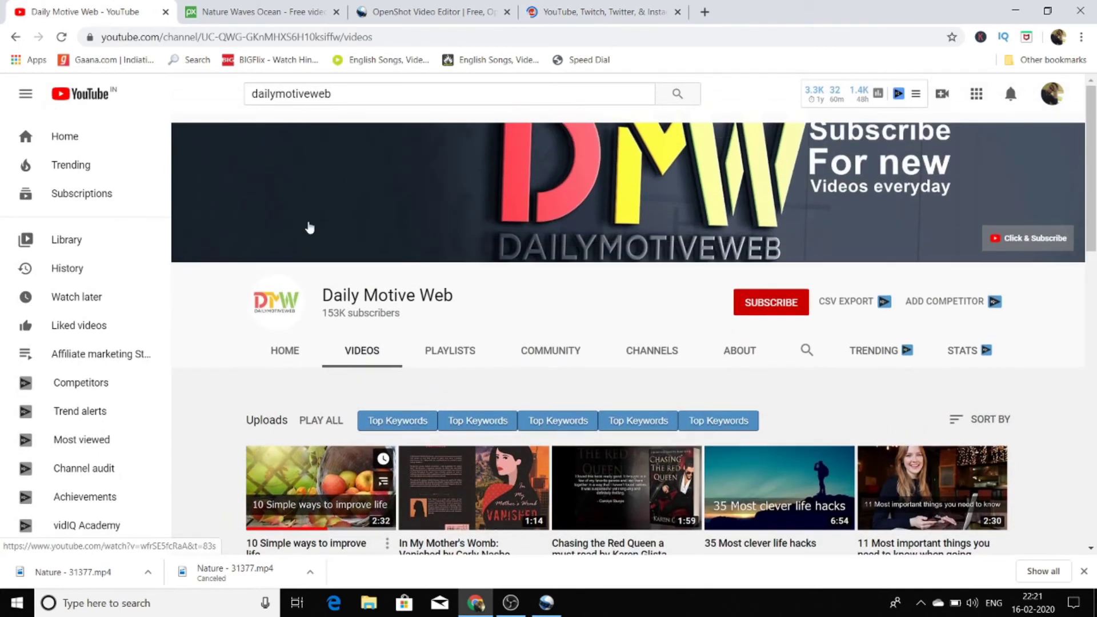
click(343, 94)
double_click(343, 94)
key(ctrl+c)
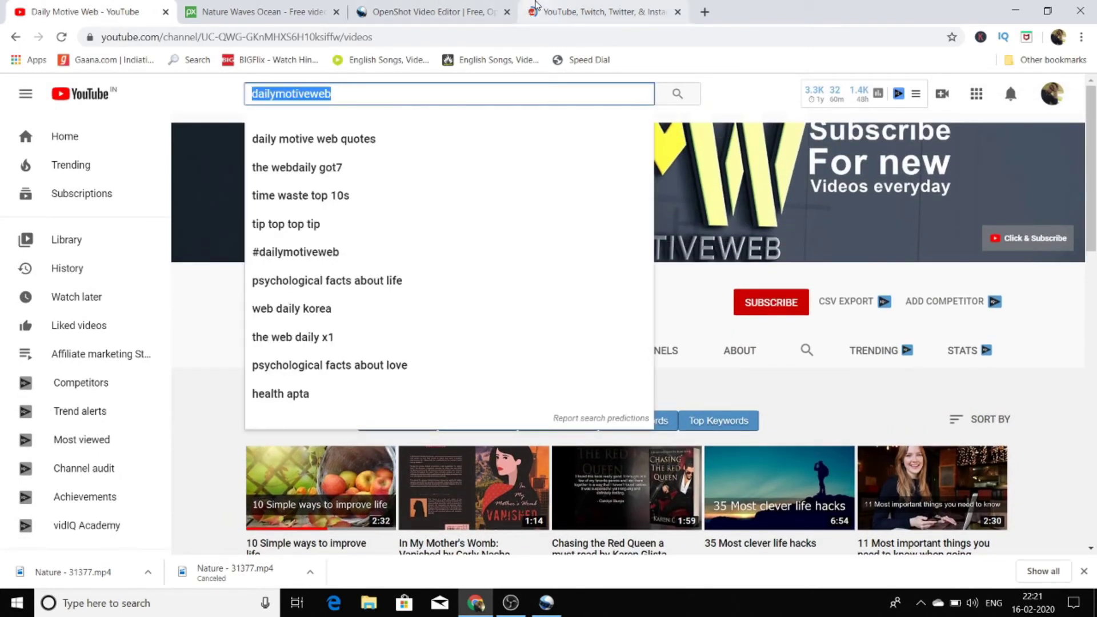
click(576, 11)
click(880, 107)
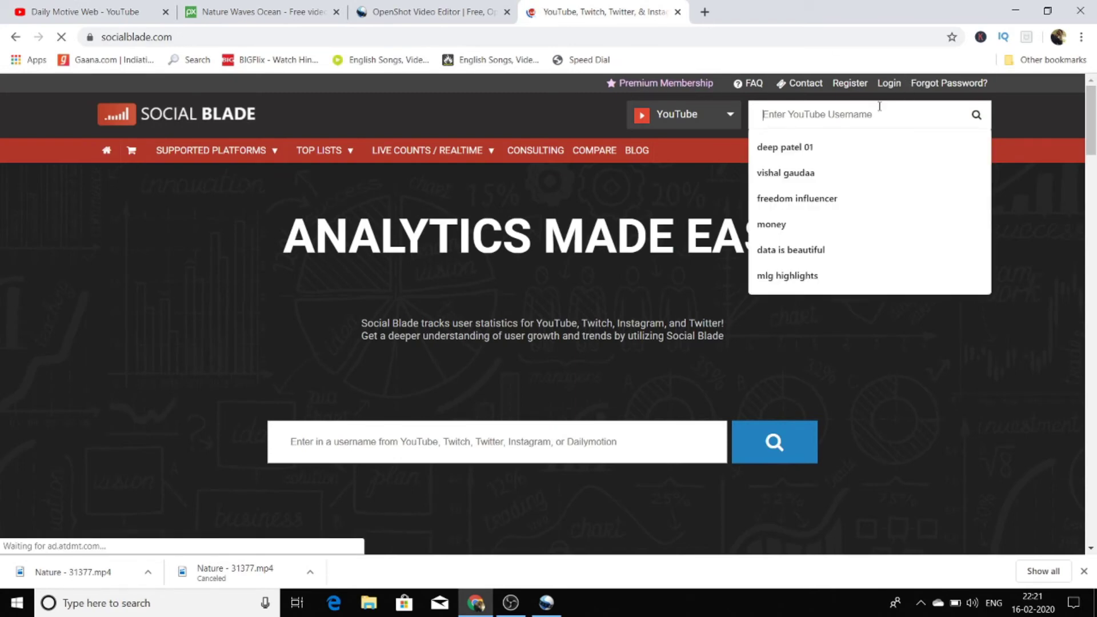
key(ctrl+v)
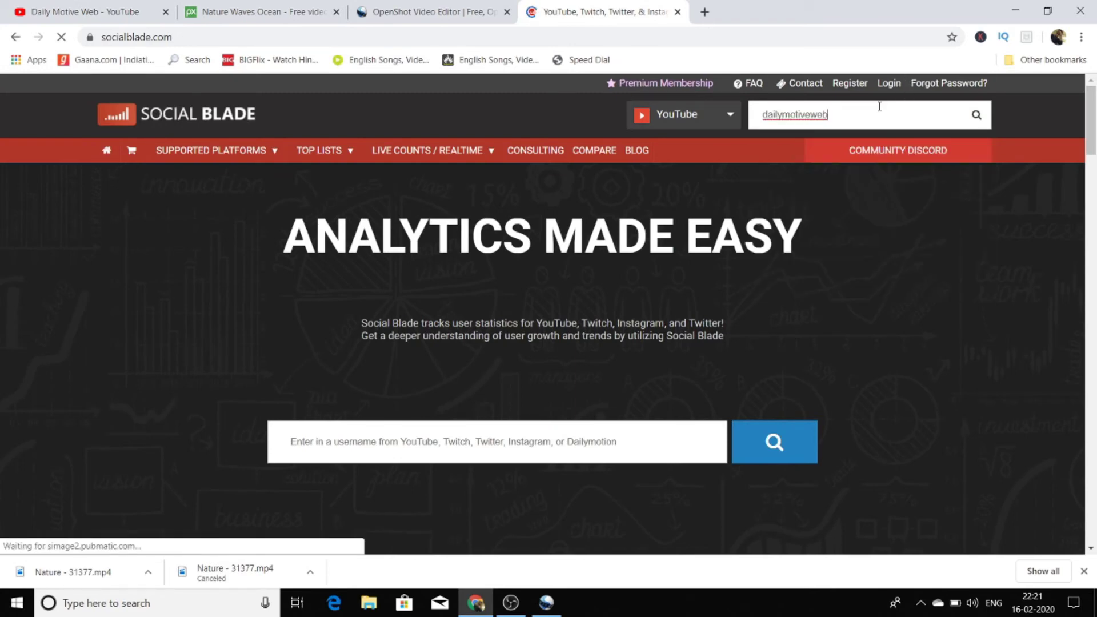
click(977, 115)
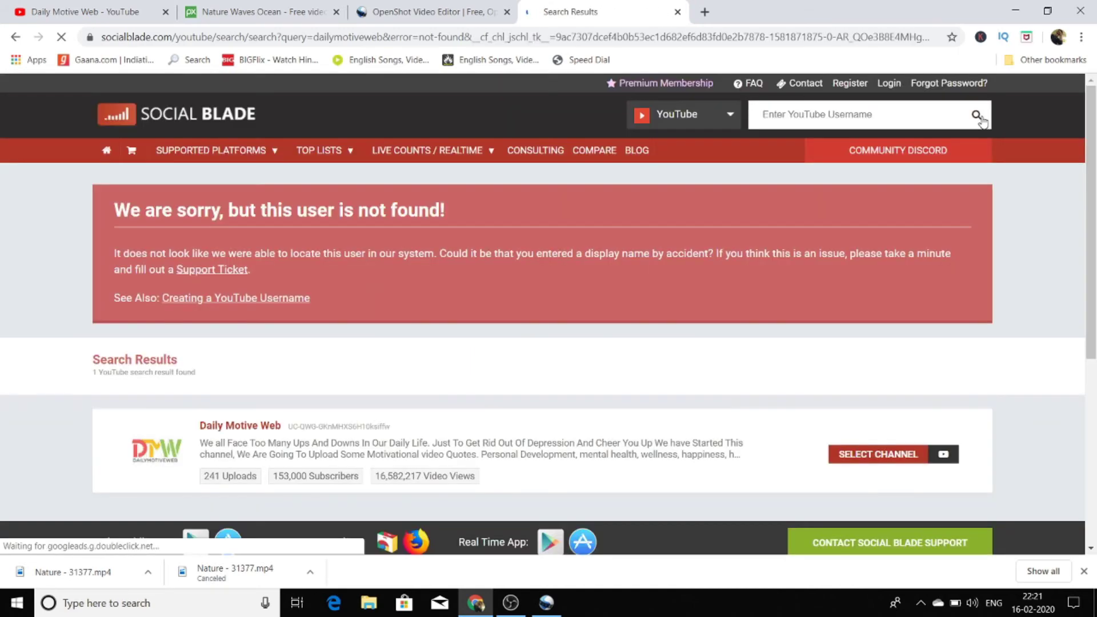
Open the Daily Motive Web result and examine the channel's ranks, estimated monthly and yearly earnings, and recent statistics.
scroll(982, 120, down, 1)
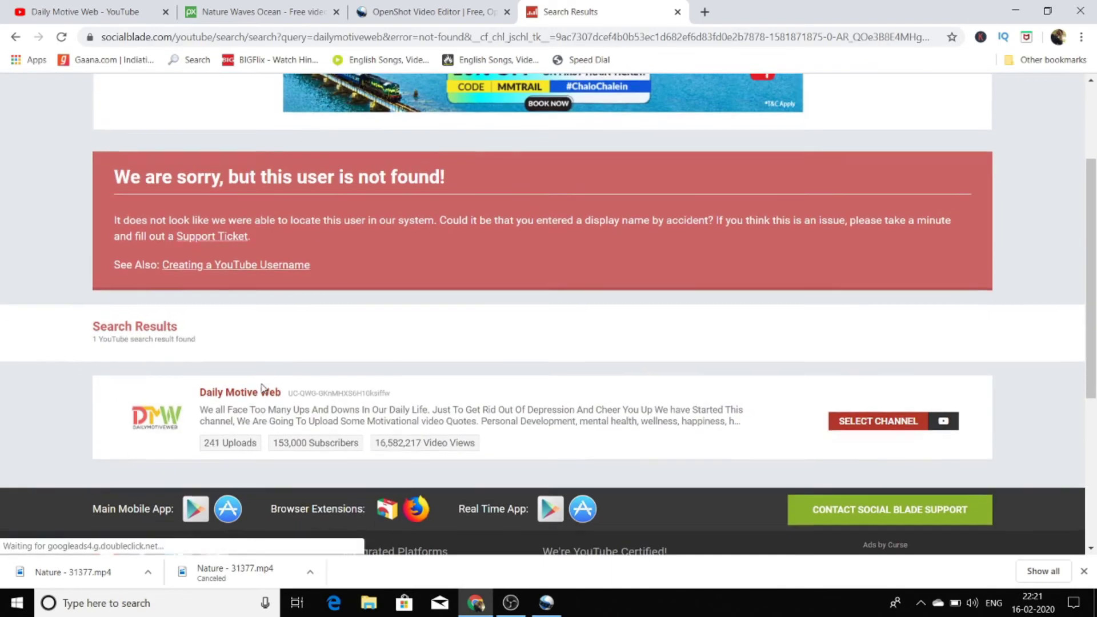
click(257, 393)
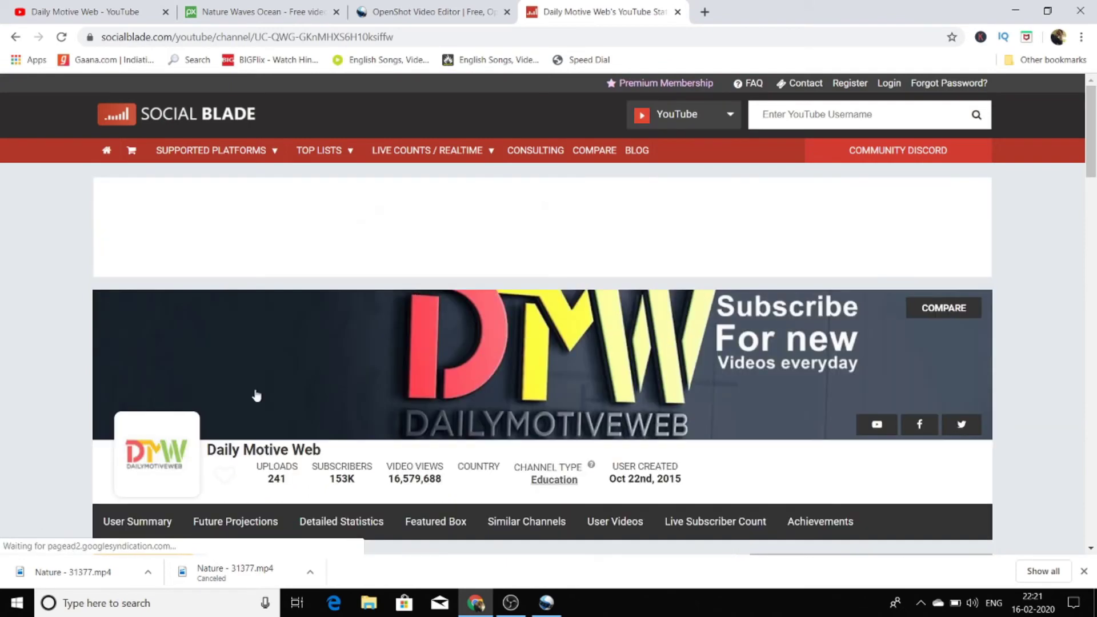
scroll(256, 396, down, 3)
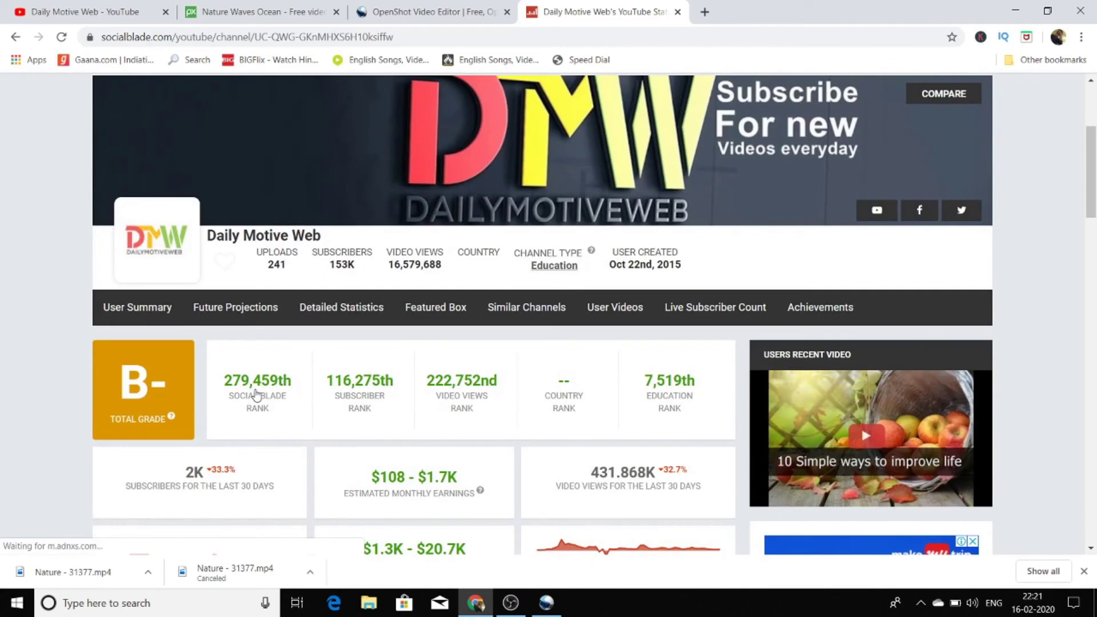
scroll(257, 395, down, 2)
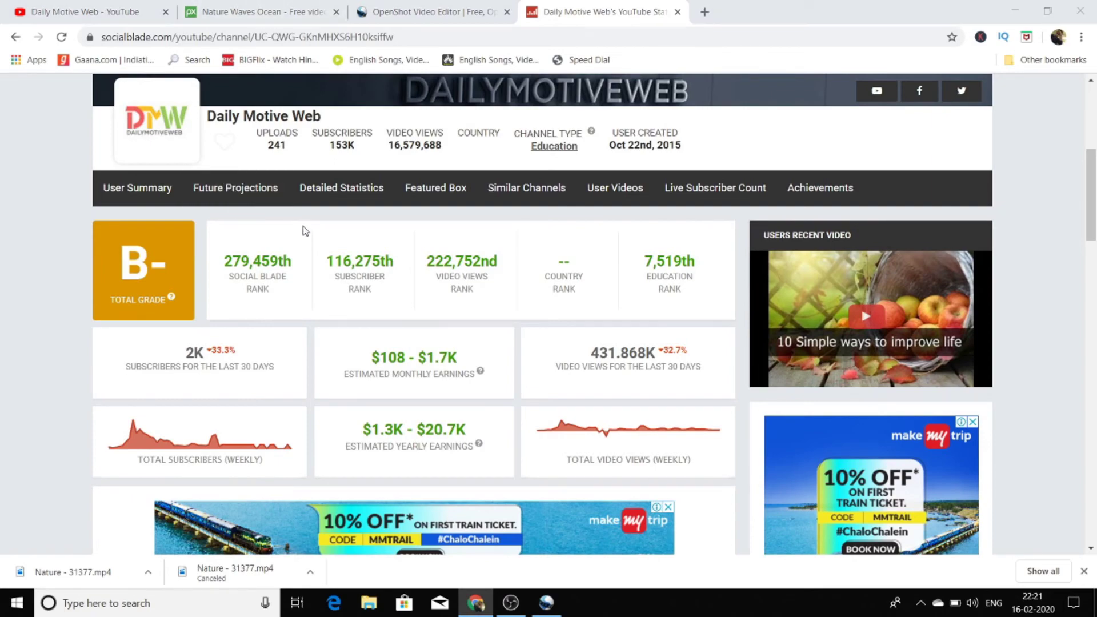
scroll(307, 232, down, 2)
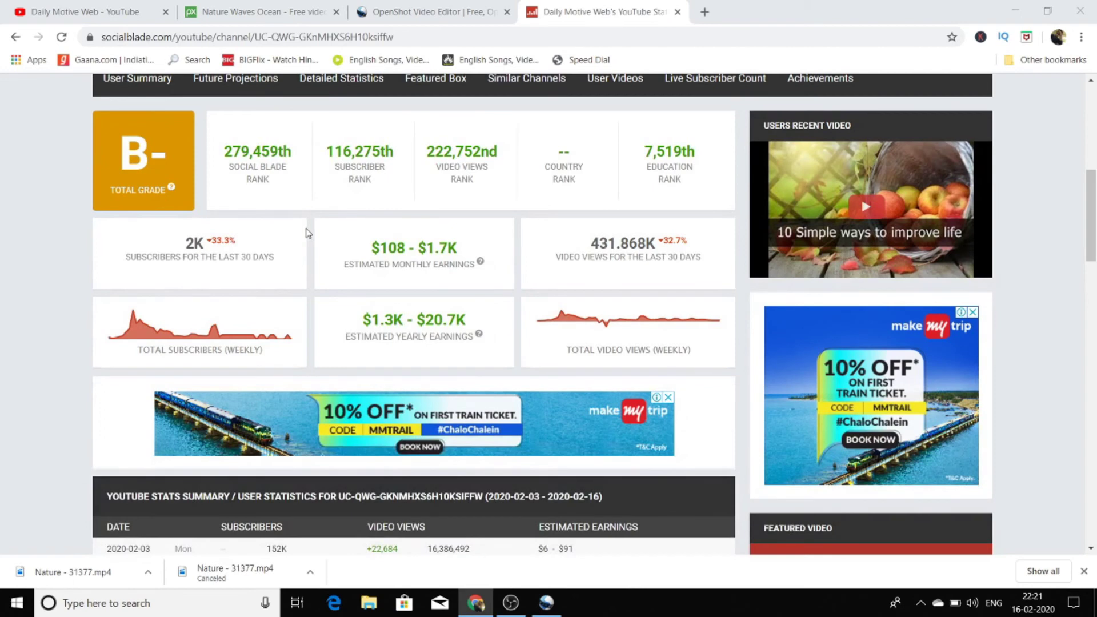